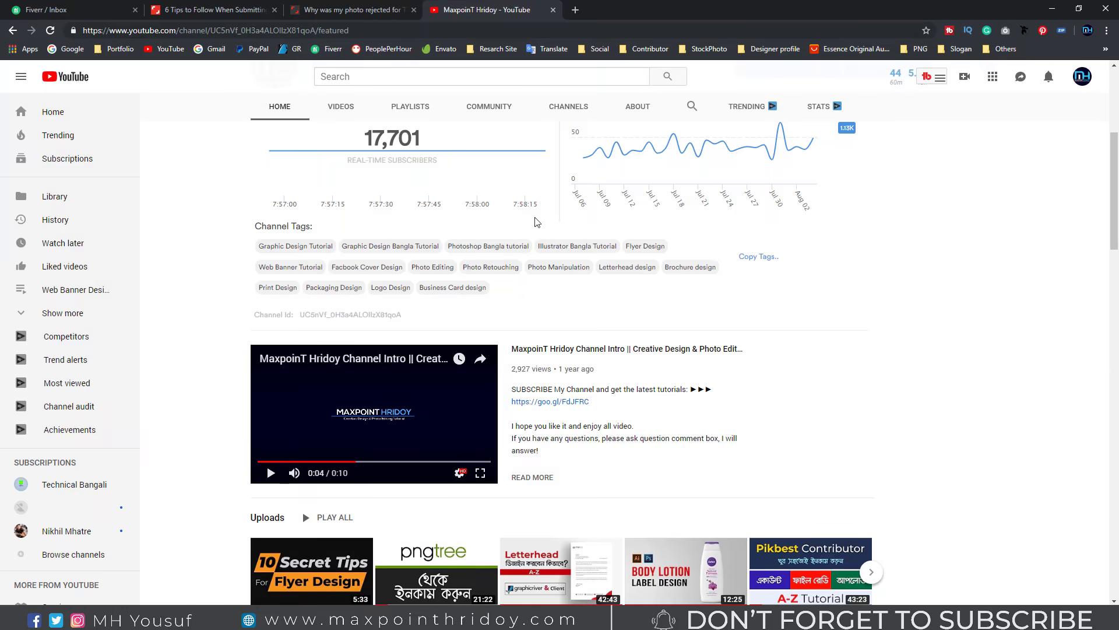
# Step: Show the MaxpoinT Hridoy channel's Videos tab
pyautogui.scroll(4, 136, 194)
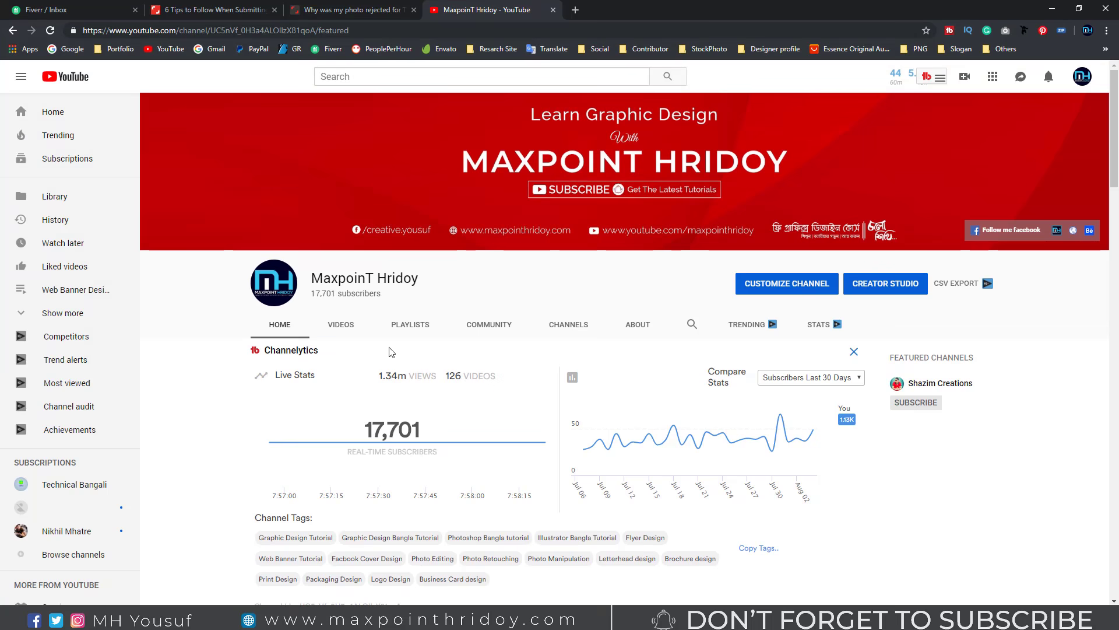
pyautogui.click(340, 325)
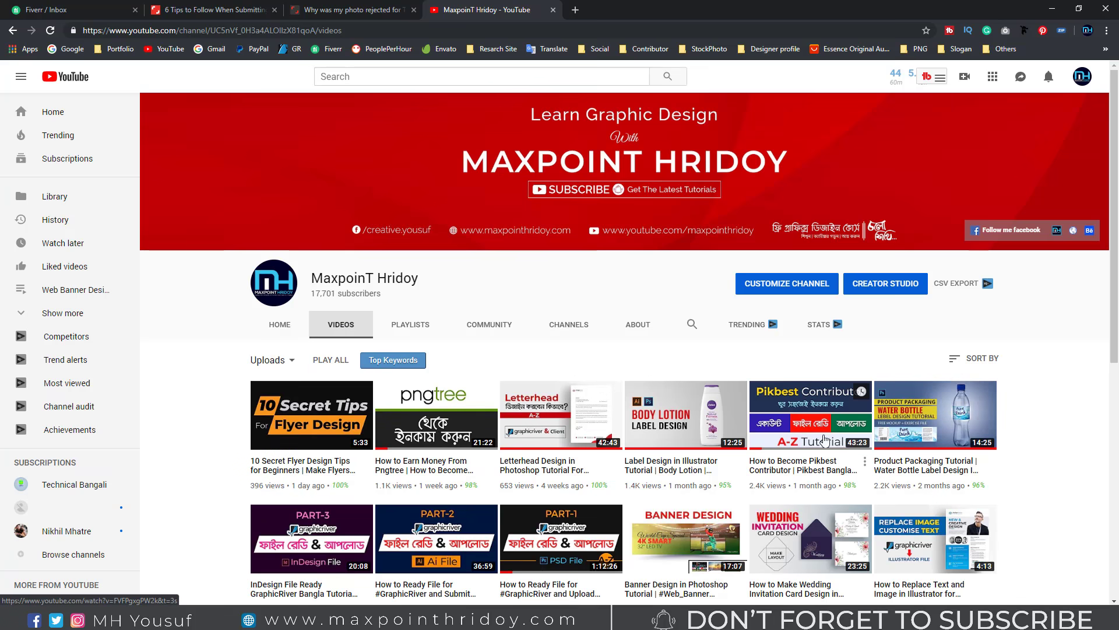
# Step: Browse the channel's uploaded tutorials grid, then switch to its Playlists
pyautogui.scroll(-4, 816, 417)
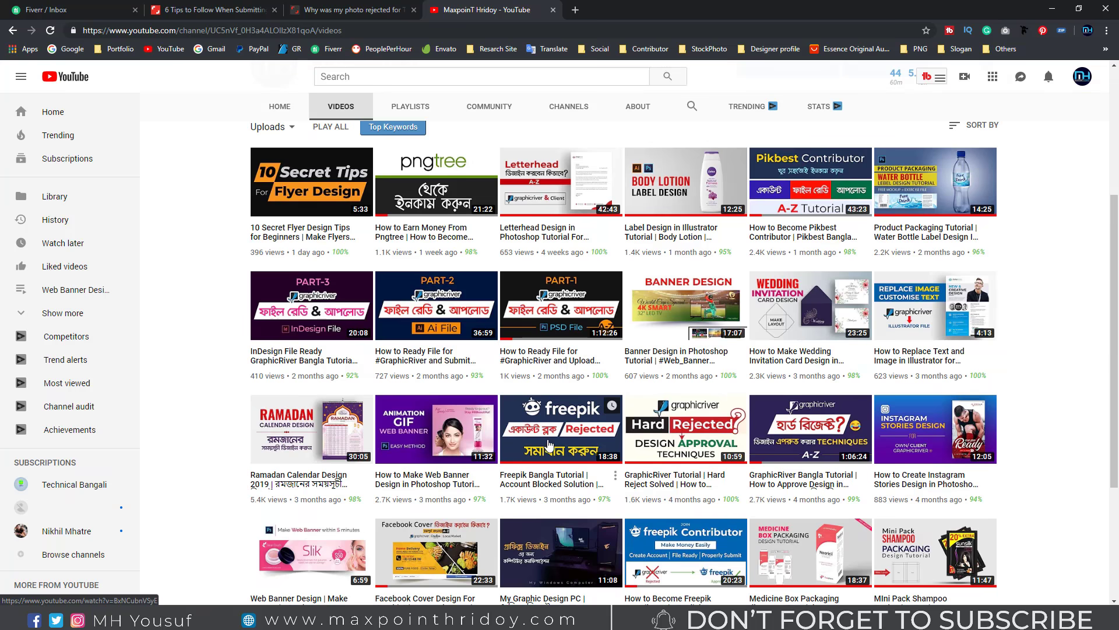
pyautogui.scroll(-4, 554, 446)
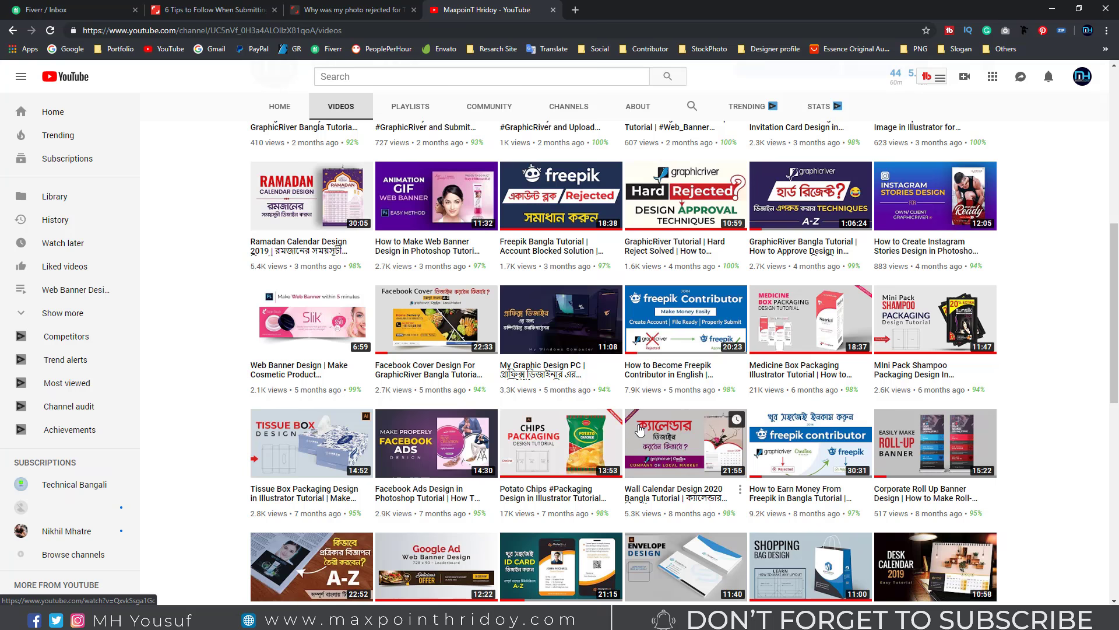
pyautogui.scroll(6, 639, 429)
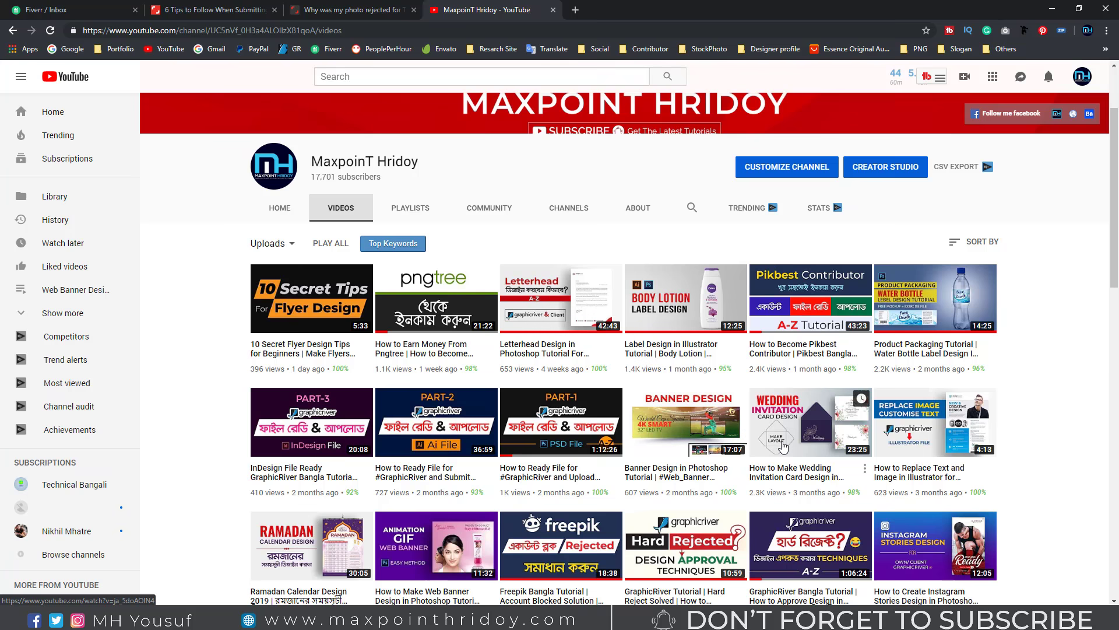
pyautogui.scroll(-3, 783, 443)
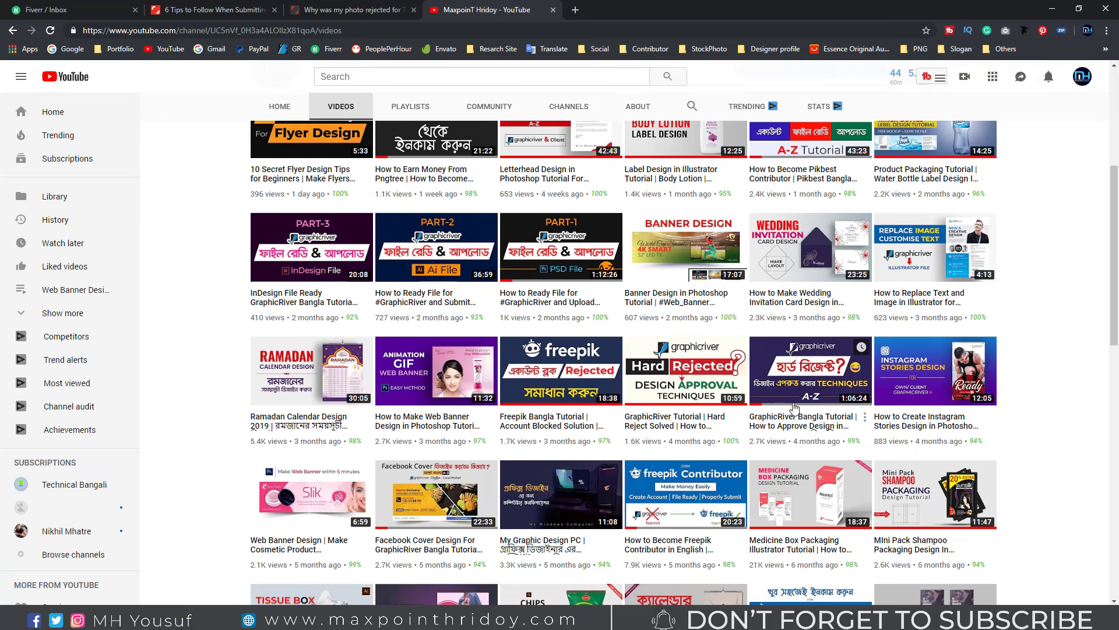
pyautogui.scroll(2, 797, 393)
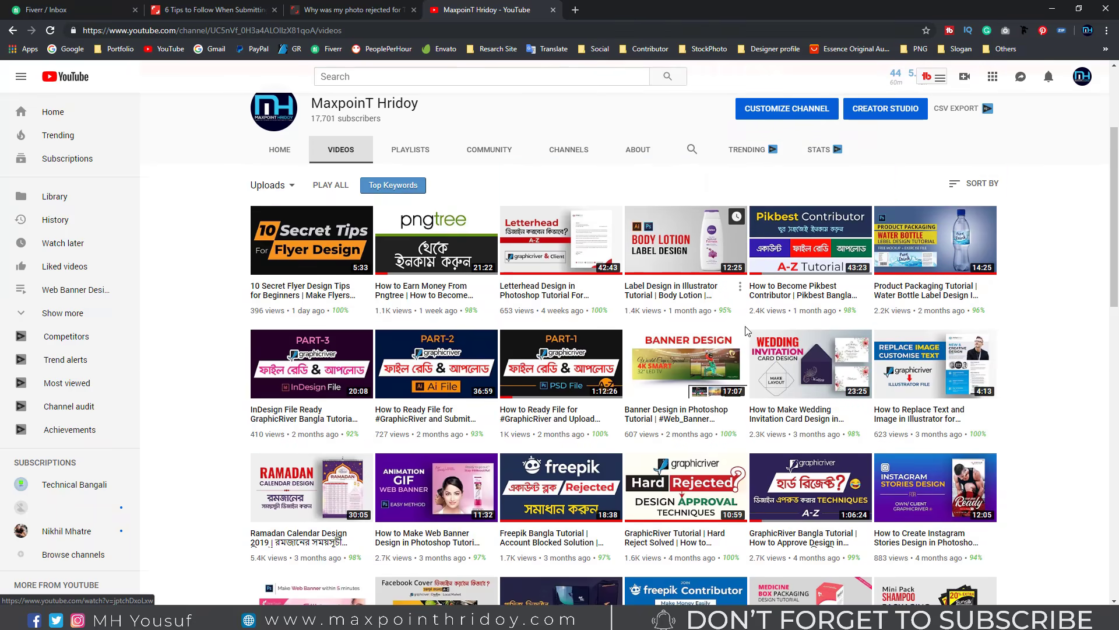
pyautogui.moveTo(722, 314)
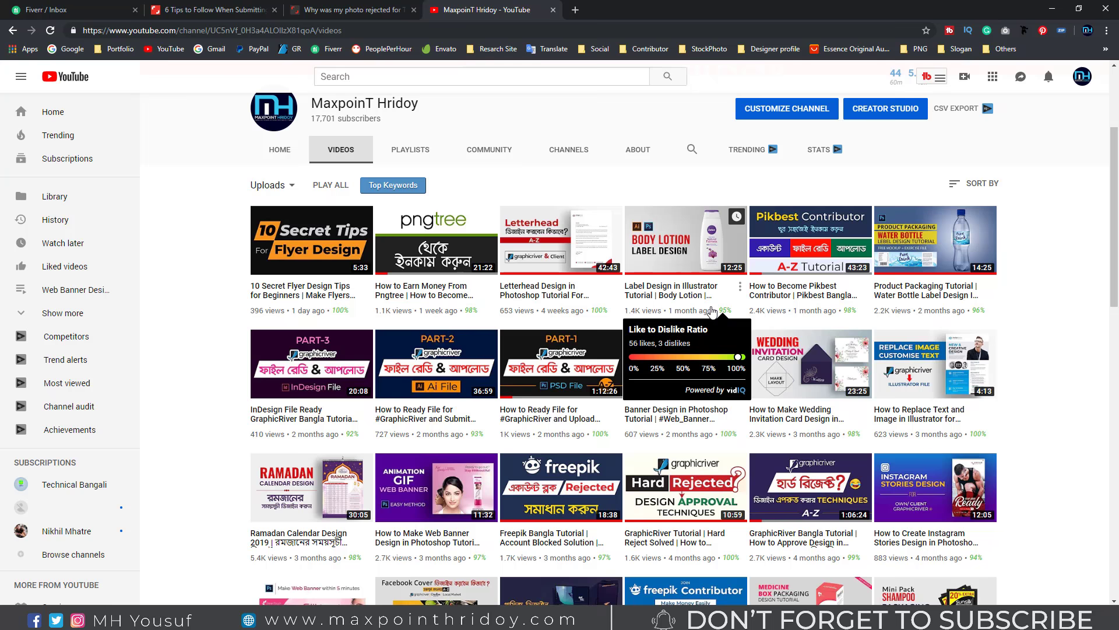
pyautogui.scroll(-4, 498, 274)
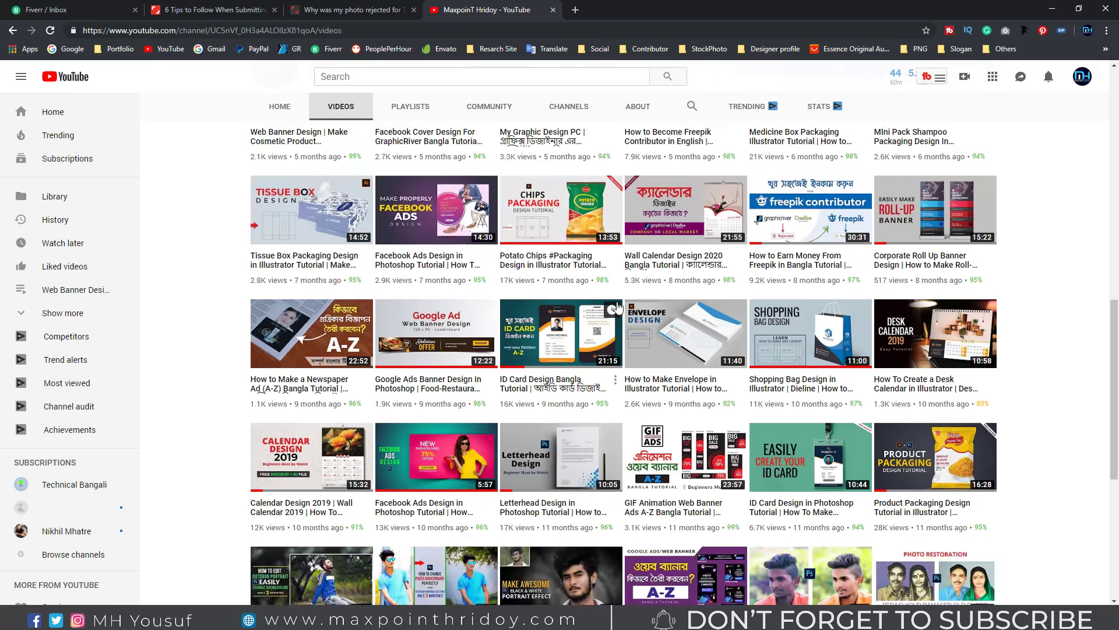
pyautogui.scroll(7, 408, 303)
pyautogui.click(399, 324)
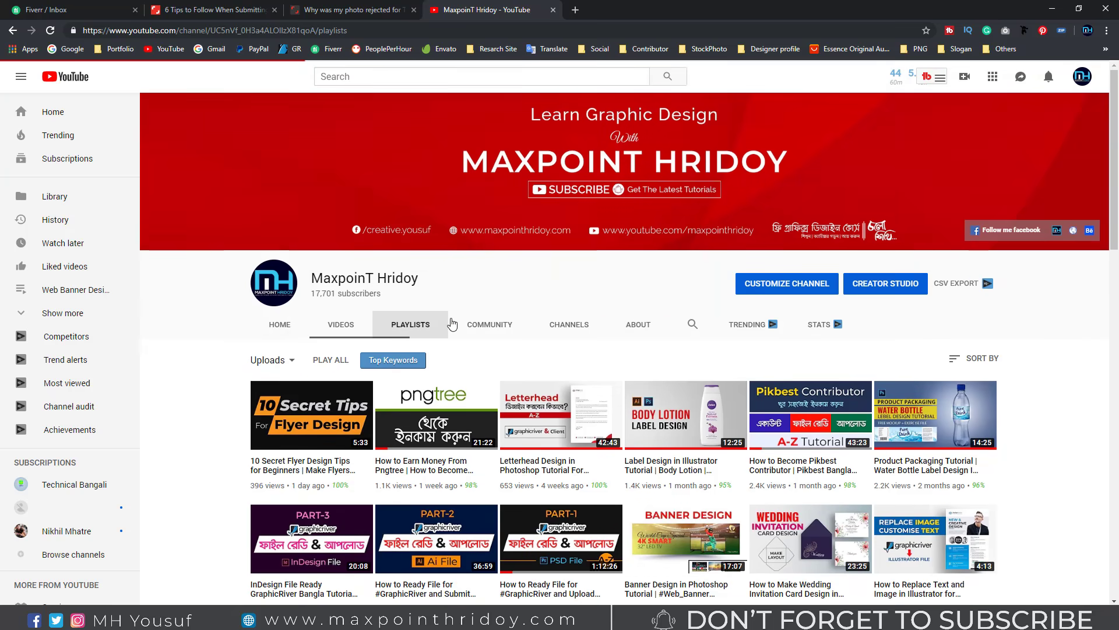
# Step: Load the Shutterstock contributor dashboard from the Contributor bookmarks folder
pyautogui.scroll(-3, 505, 335)
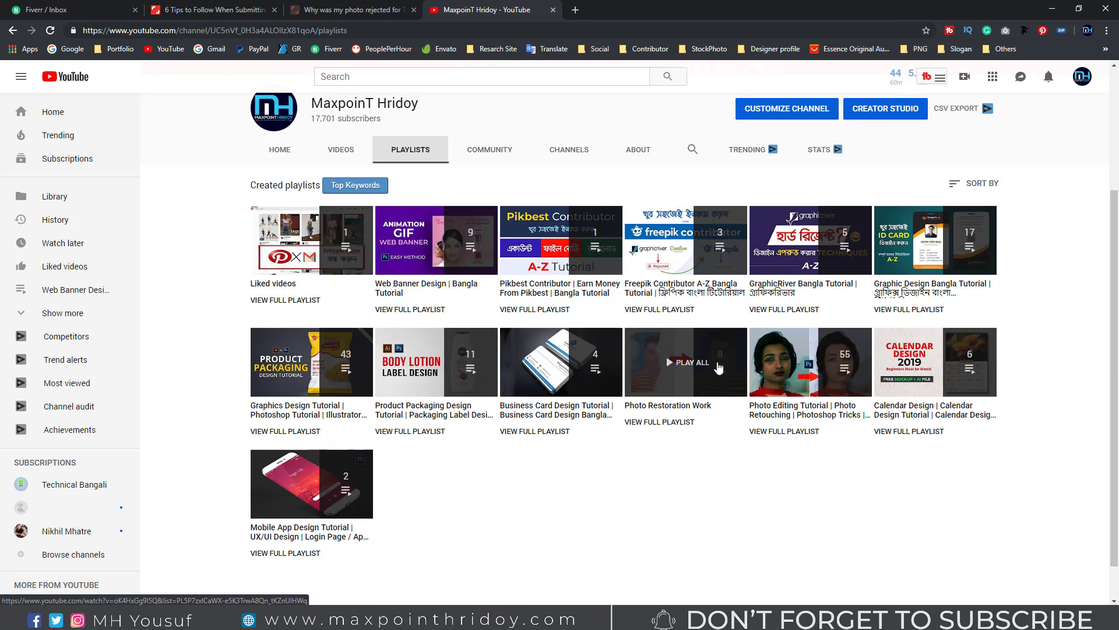
pyautogui.scroll(3, 644, 467)
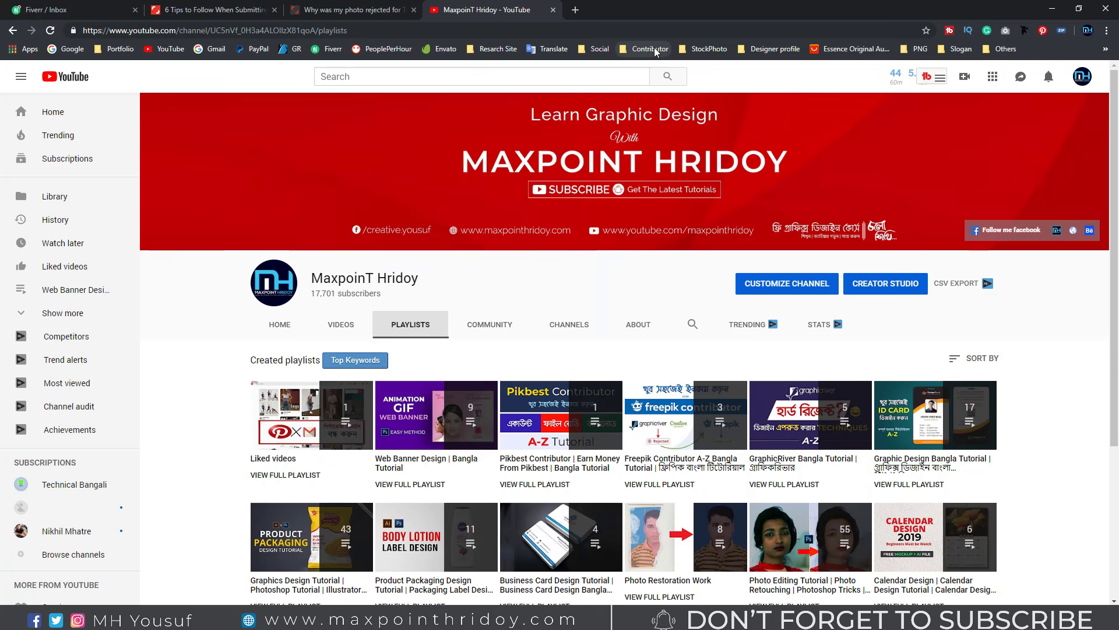
pyautogui.click(657, 52)
pyautogui.click(647, 81)
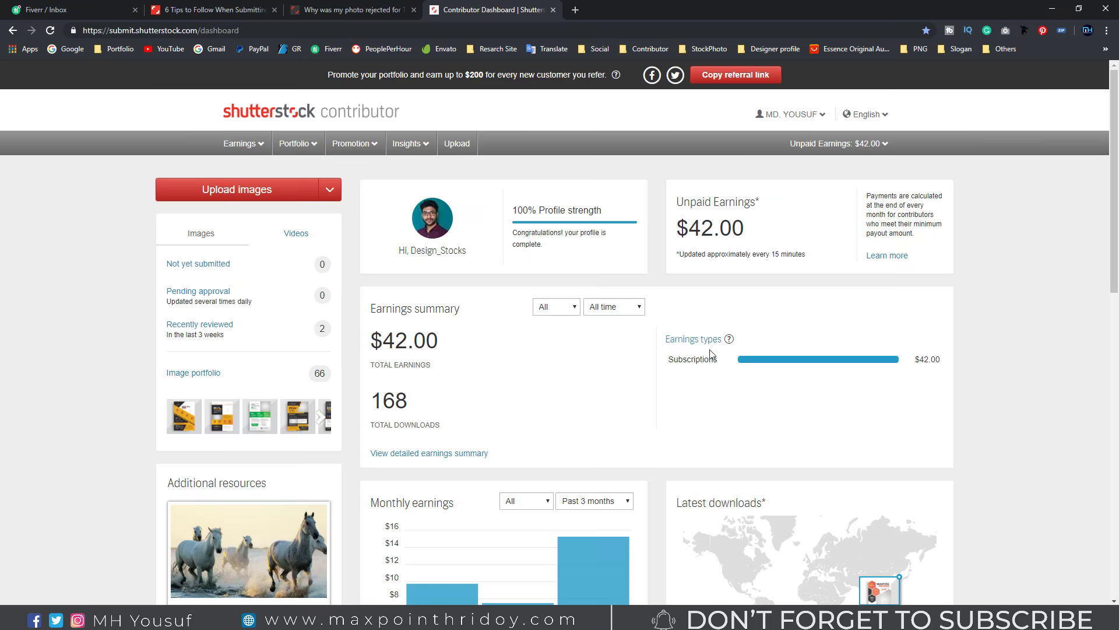
# Step: Point out the $42.00 unpaid earnings and 168 total downloads on the dashboard
pyautogui.doubleClick(694, 228)
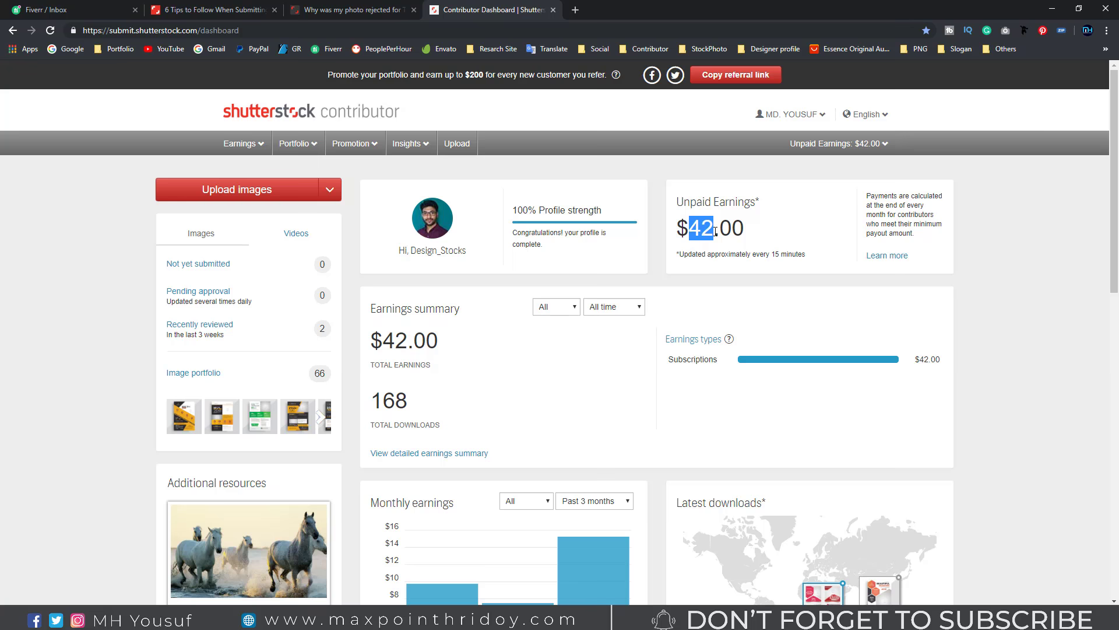
pyautogui.doubleClick(376, 401)
pyautogui.scroll(-2, 497, 384)
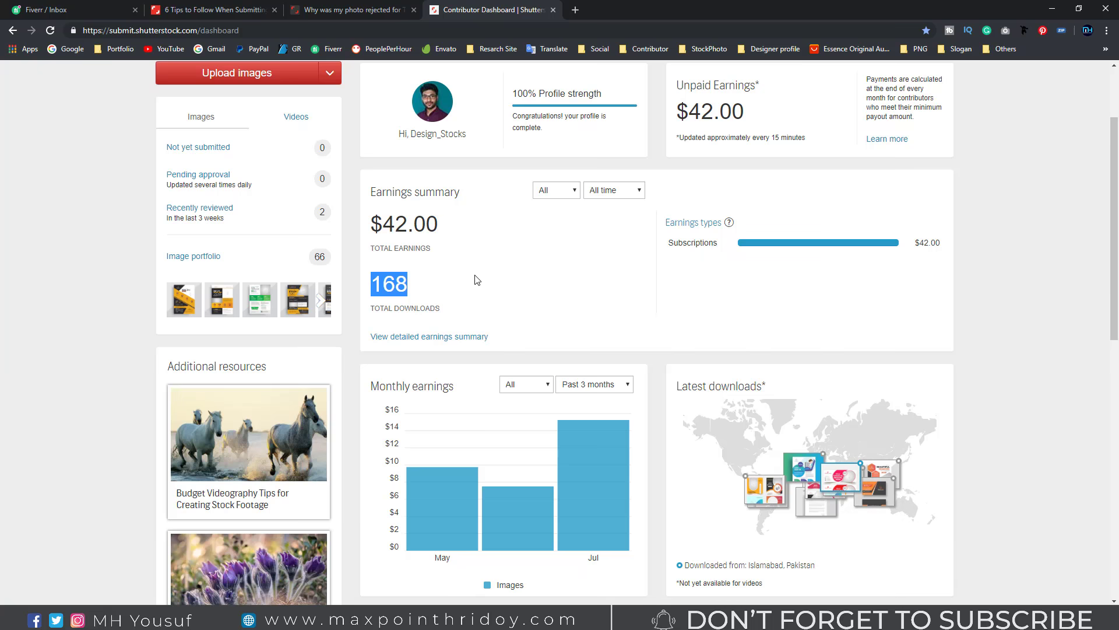
pyautogui.scroll(2, 482, 267)
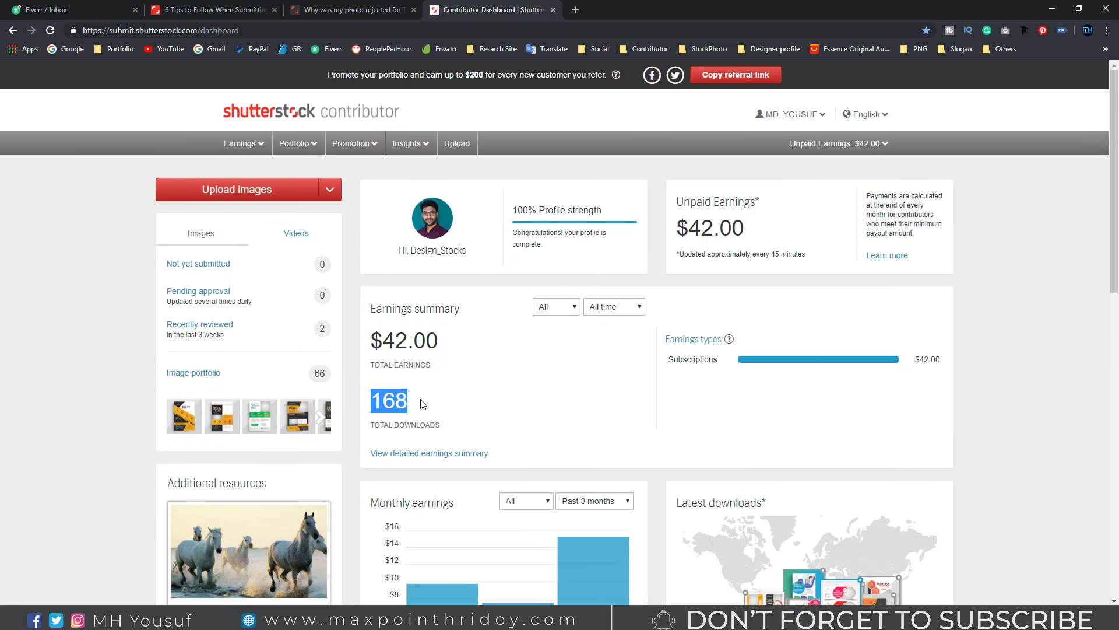
pyautogui.click(454, 395)
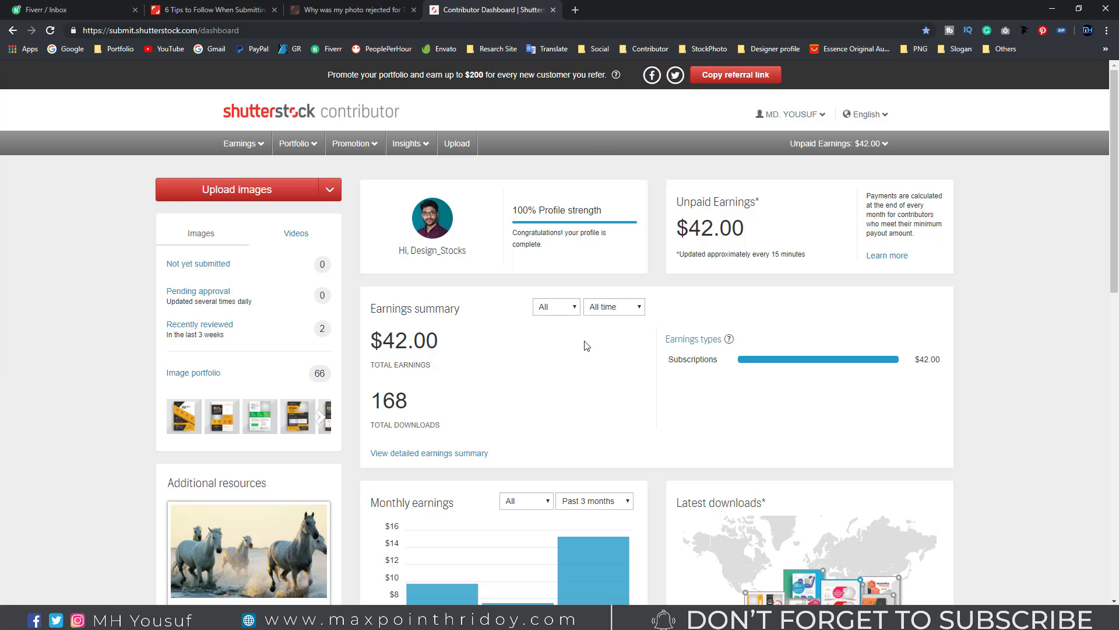
pyautogui.scroll(-2, 557, 348)
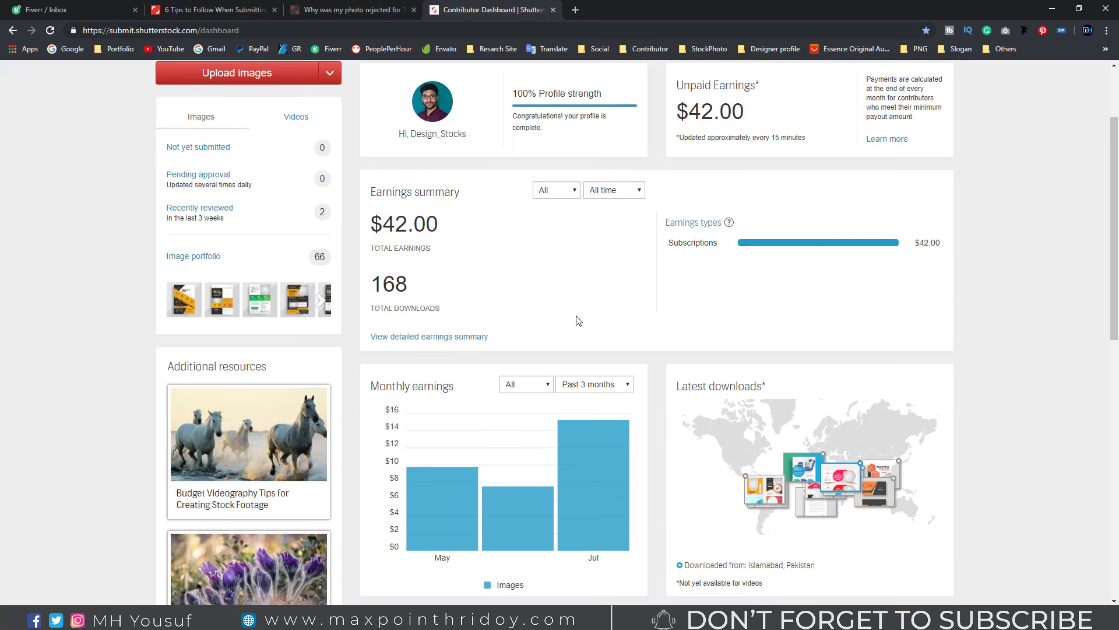
pyautogui.scroll(2, 589, 318)
pyautogui.scroll(-2, 597, 309)
# Step: Scroll the contributor dashboard back to the top
pyautogui.scroll(2, 597, 300)
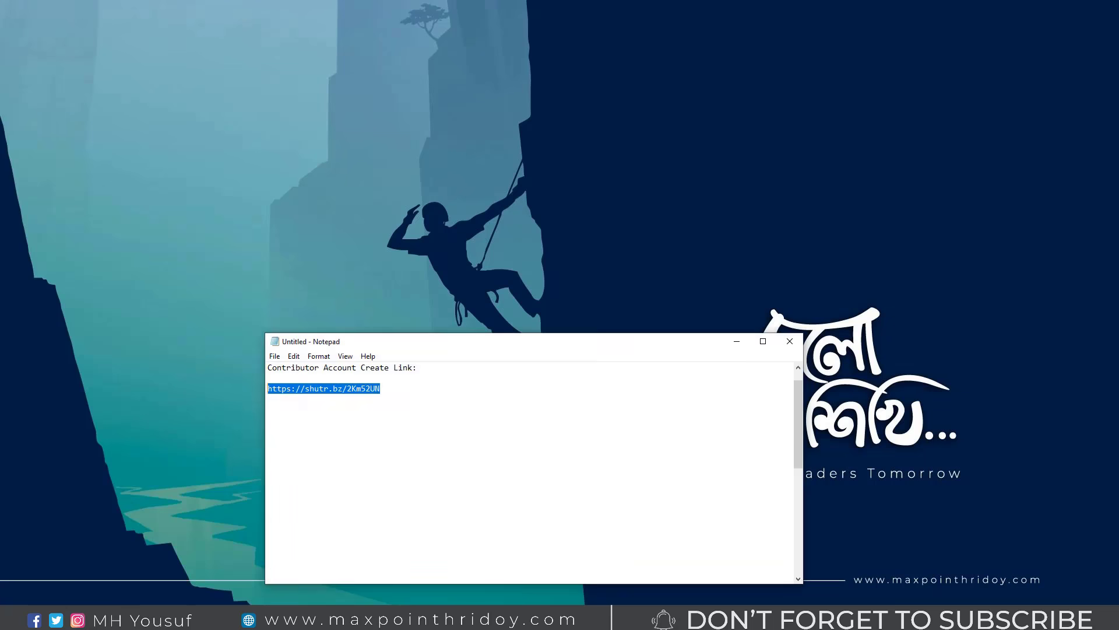
# Step: Copy the contributor sign-up link from the Notepad note
pyautogui.moveTo(416, 370); pyautogui.dragTo(262, 369)
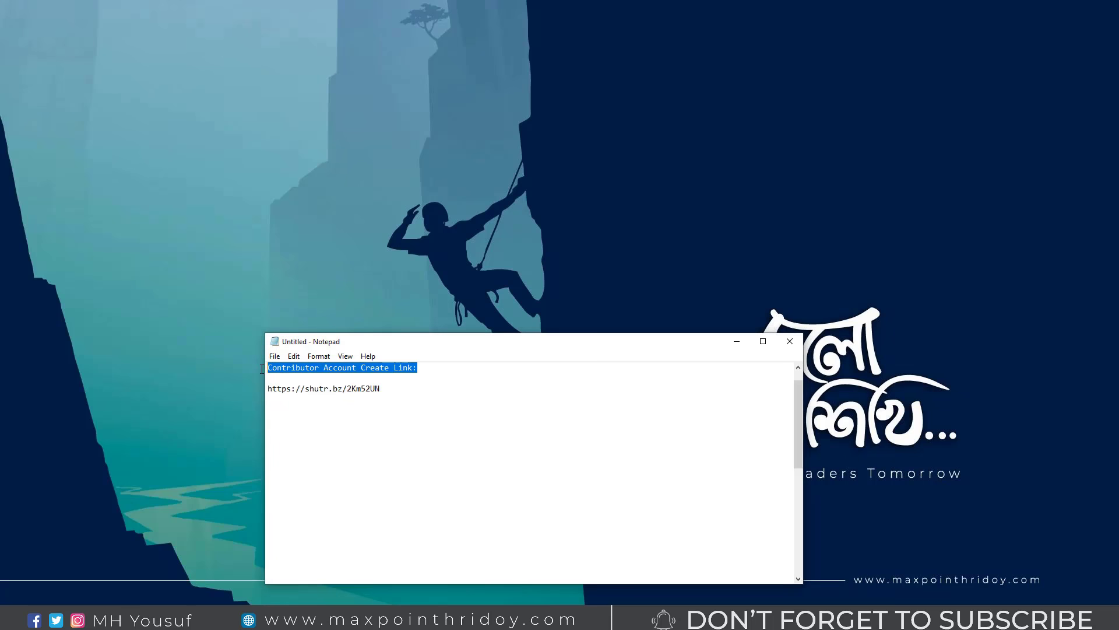
pyautogui.moveTo(403, 392); pyautogui.dragTo(261, 389)
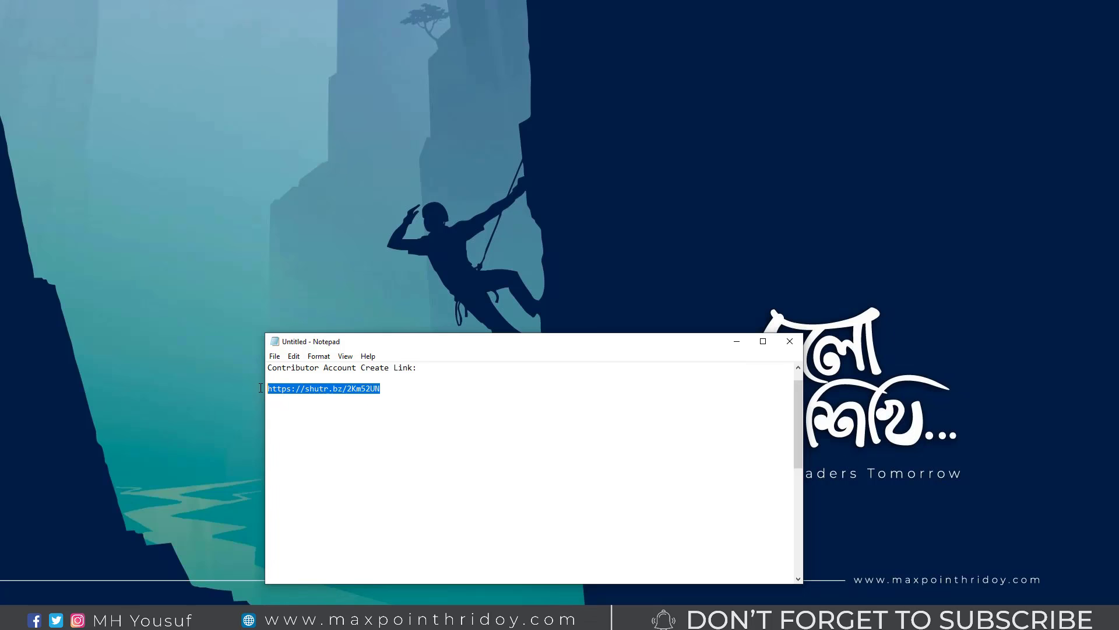
pyautogui.rightClick(295, 386)
pyautogui.click(321, 427)
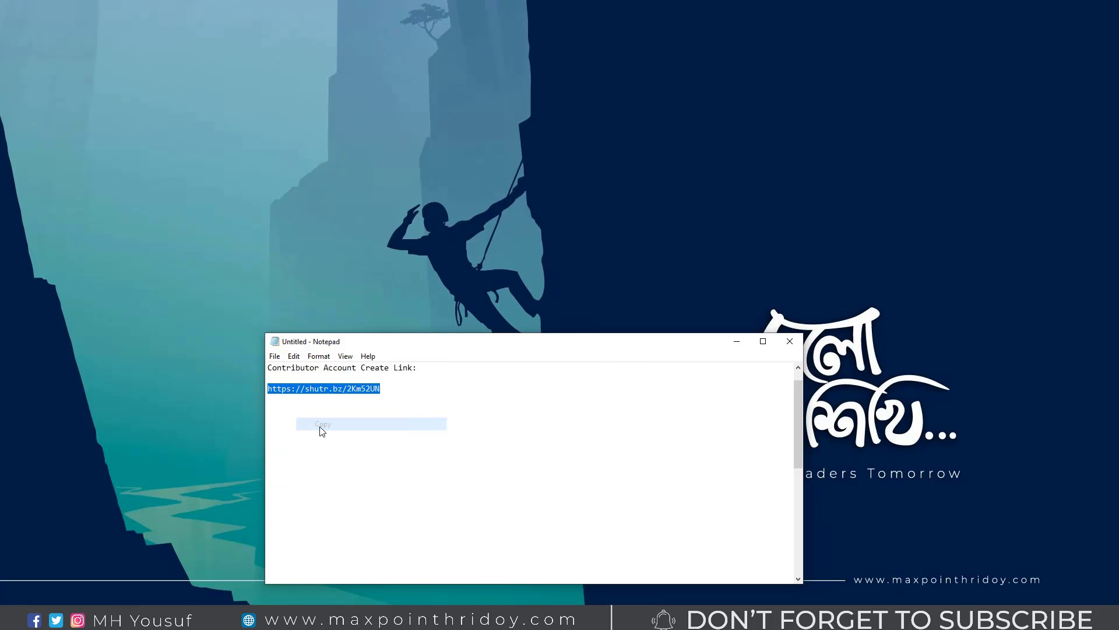
# Step: Open the copied sign-up link in Firefox's address bar
pyautogui.click(737, 341)
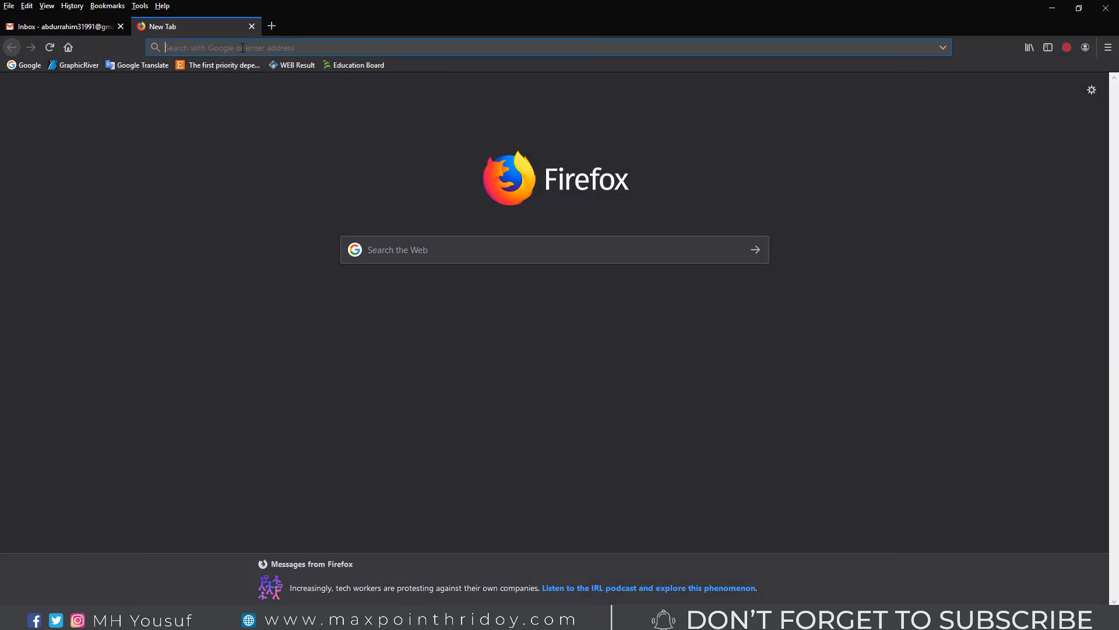
pyautogui.rightClick(243, 47)
pyautogui.click(306, 92)
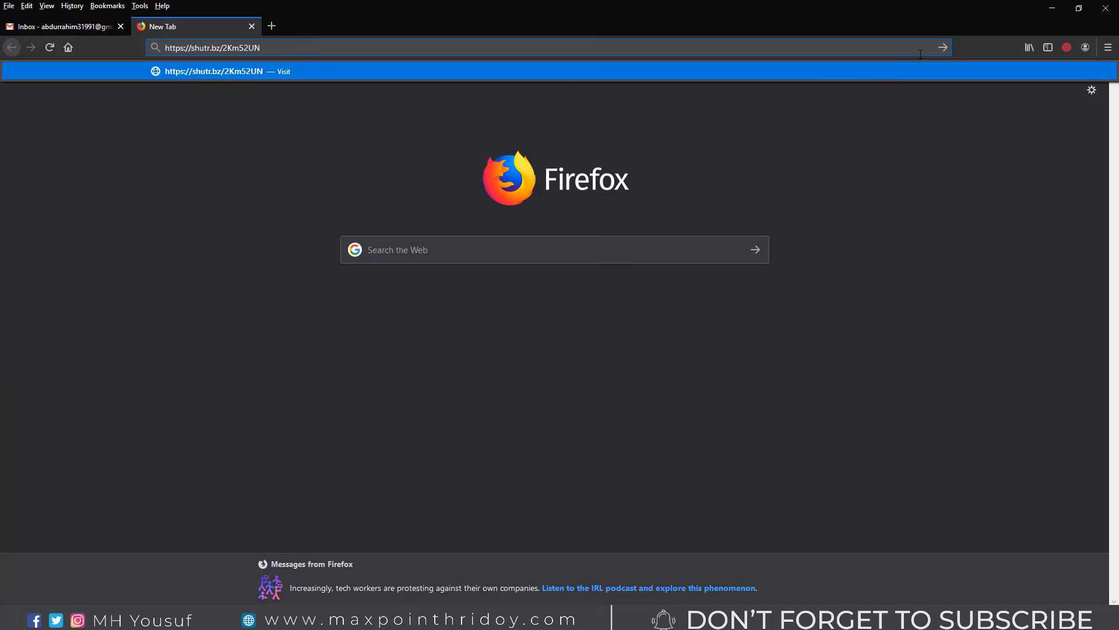
pyautogui.click(942, 48)
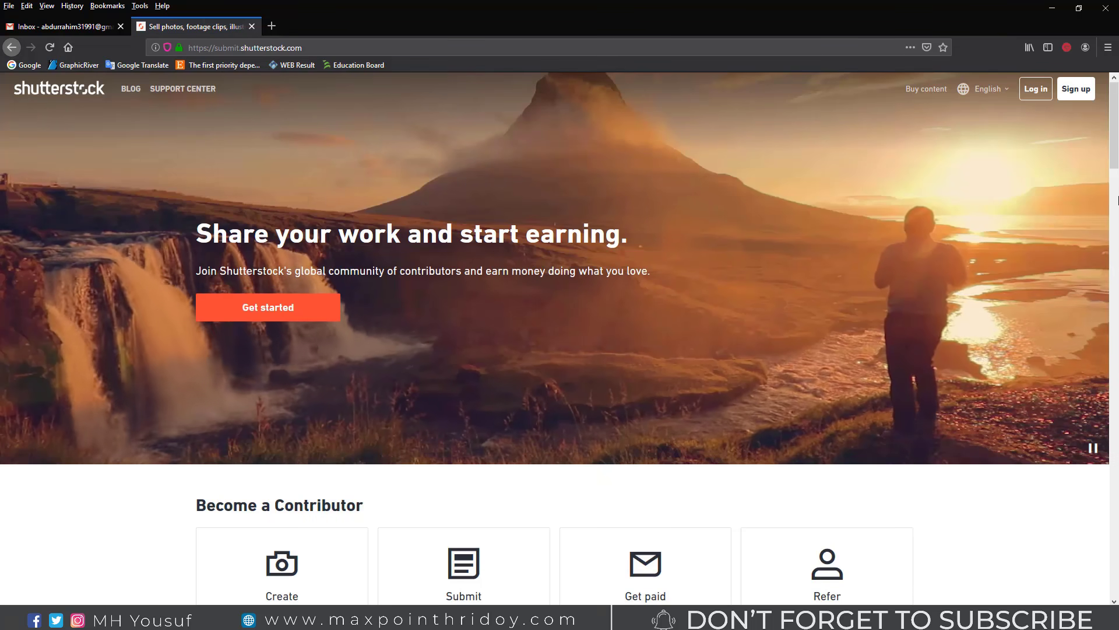
# Step: Highlight the 'Share your work and start earning' headline and the Create, Submit, Get paid cards
pyautogui.moveTo(202, 233); pyautogui.dragTo(628, 235)
pyautogui.moveTo(201, 271); pyautogui.dragTo(630, 273)
pyautogui.scroll(-2, 339, 361)
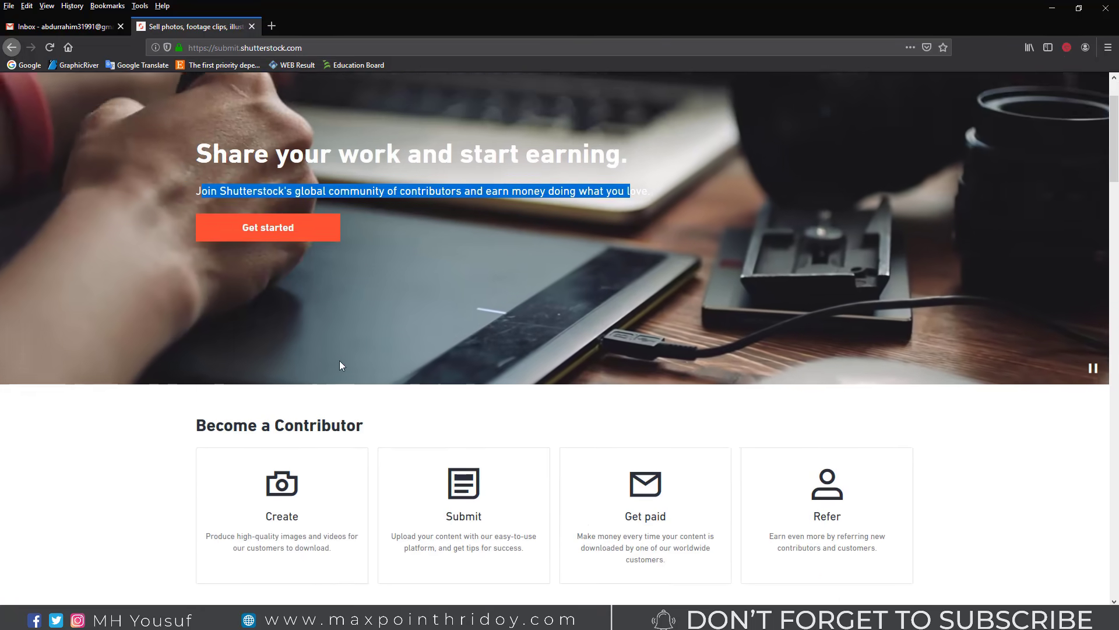
pyautogui.moveTo(197, 386); pyautogui.dragTo(346, 386)
pyautogui.moveTo(256, 497); pyautogui.dragTo(292, 475)
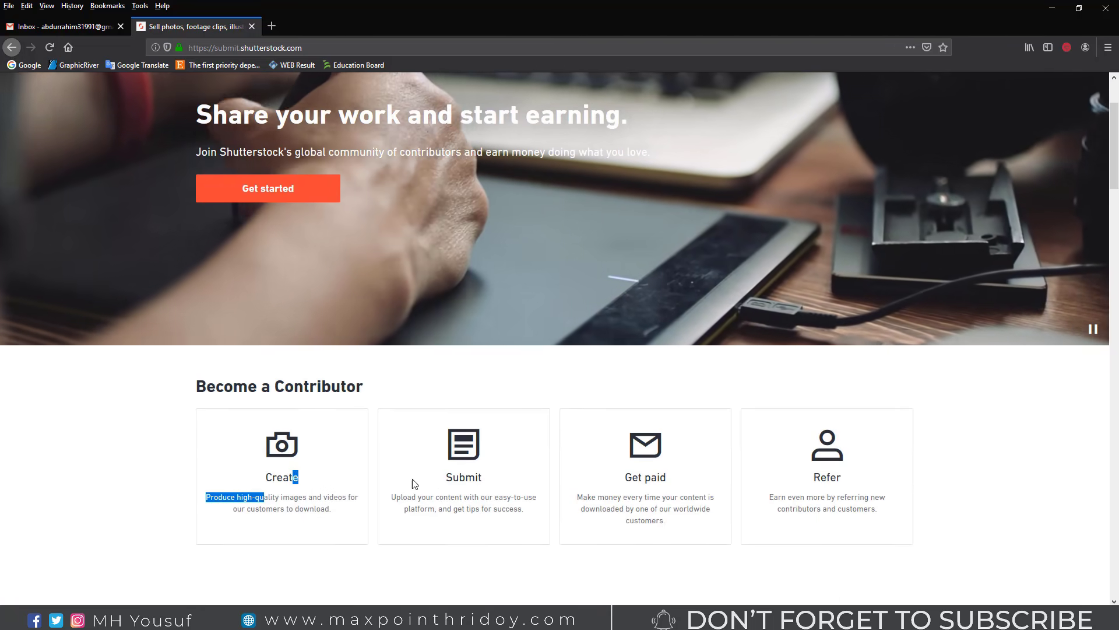
pyautogui.moveTo(431, 497); pyautogui.dragTo(464, 474)
pyautogui.moveTo(625, 476); pyautogui.dragTo(679, 475)
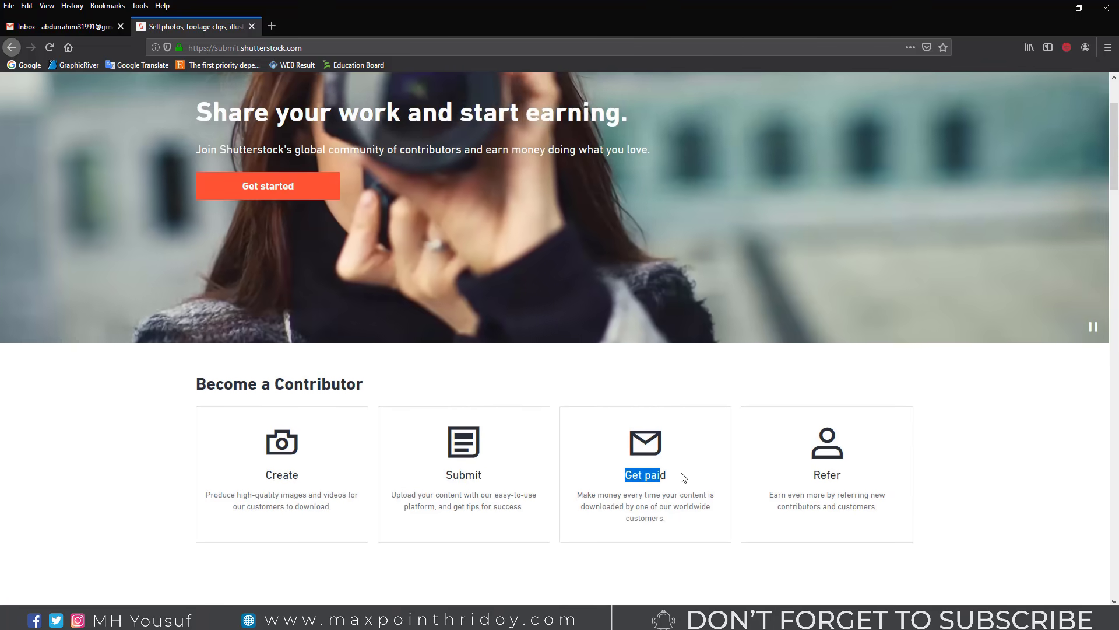
pyautogui.scroll(-15, 659, 407)
pyautogui.scroll(-10, 521, 421)
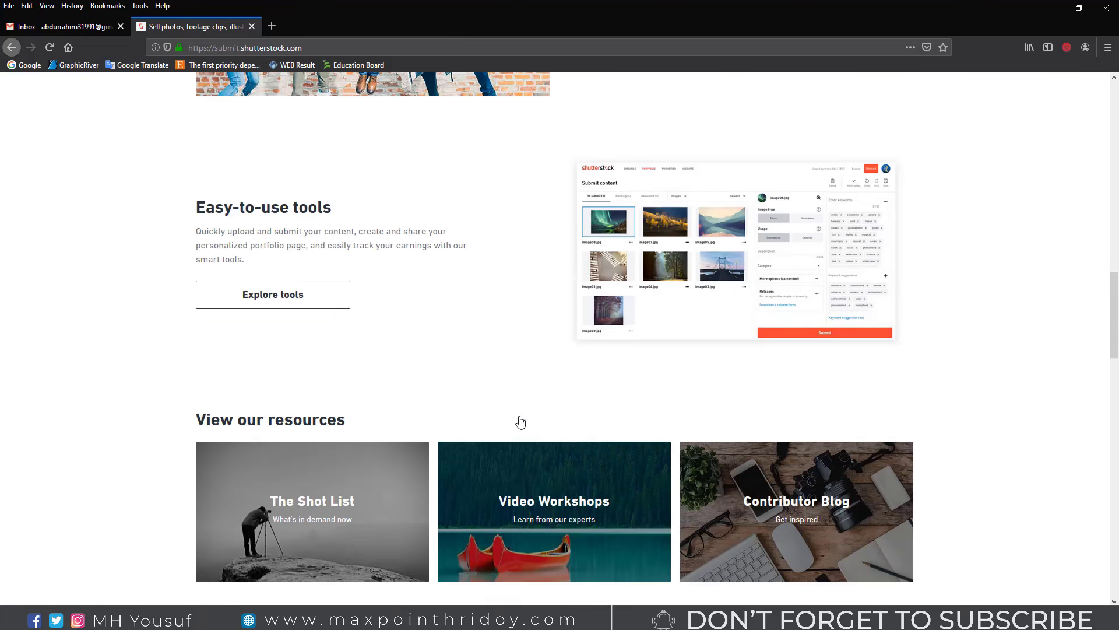
pyautogui.scroll(6, 312, 337)
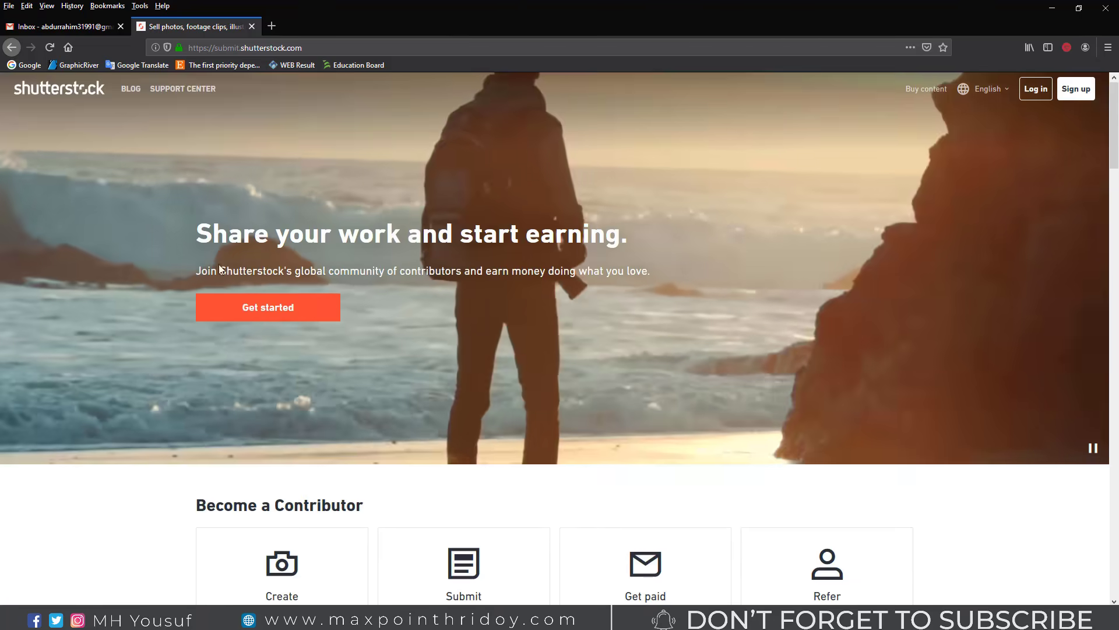
# Step: Start contributor sign-up and enter the full legal name and display name
pyautogui.click(280, 311)
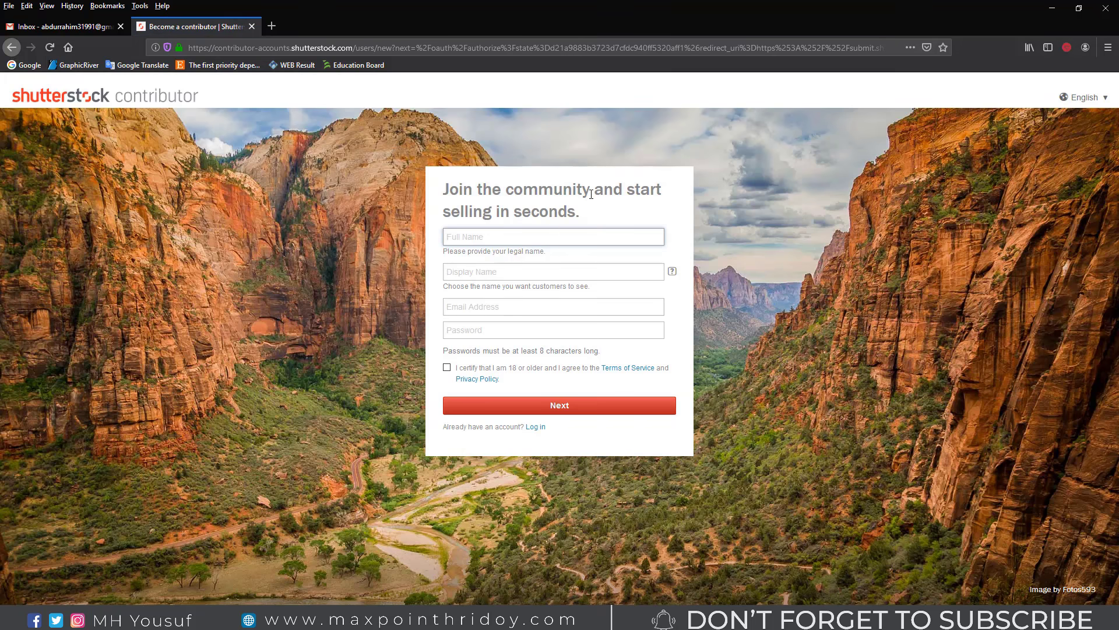
pyautogui.moveTo(443, 251); pyautogui.dragTo(552, 257)
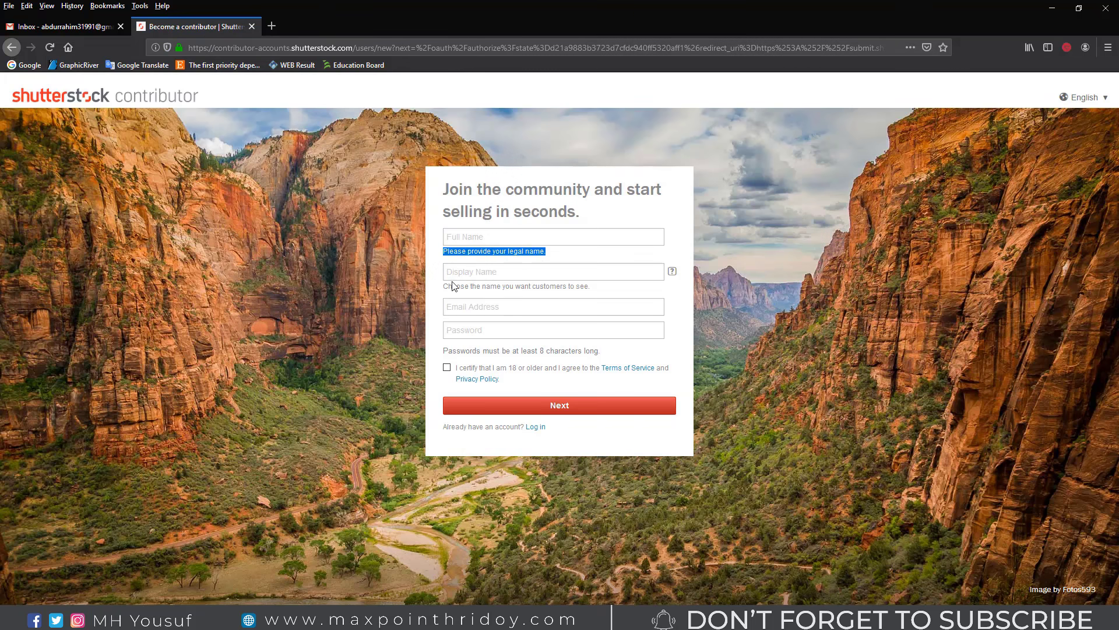
pyautogui.moveTo(453, 286); pyautogui.dragTo(580, 288)
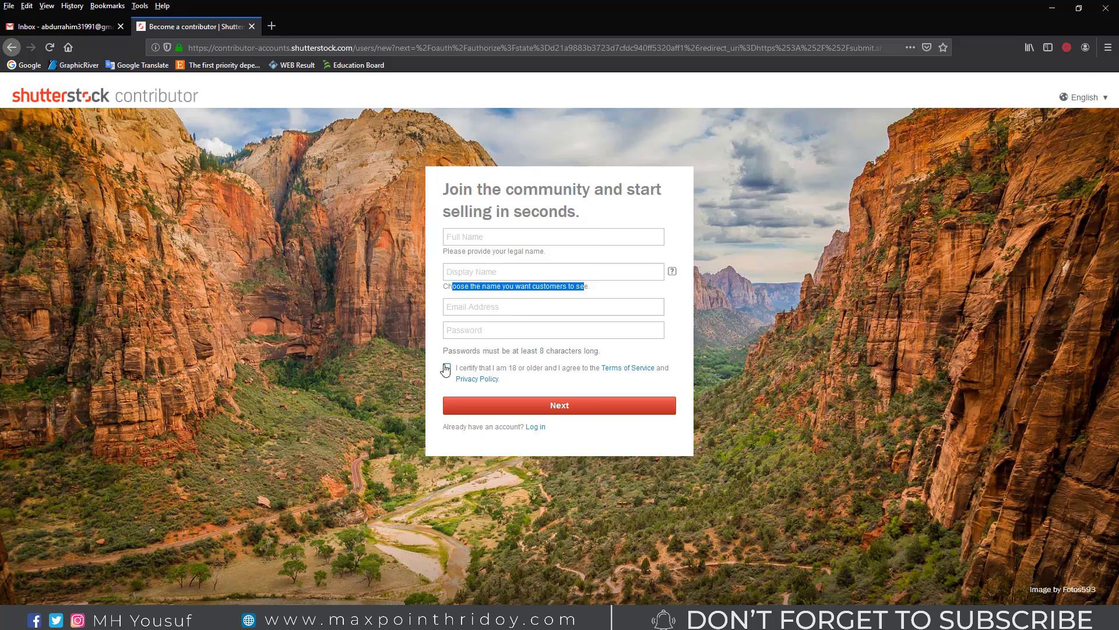
pyautogui.click(473, 236)
pyautogui.write('A. Rahim')
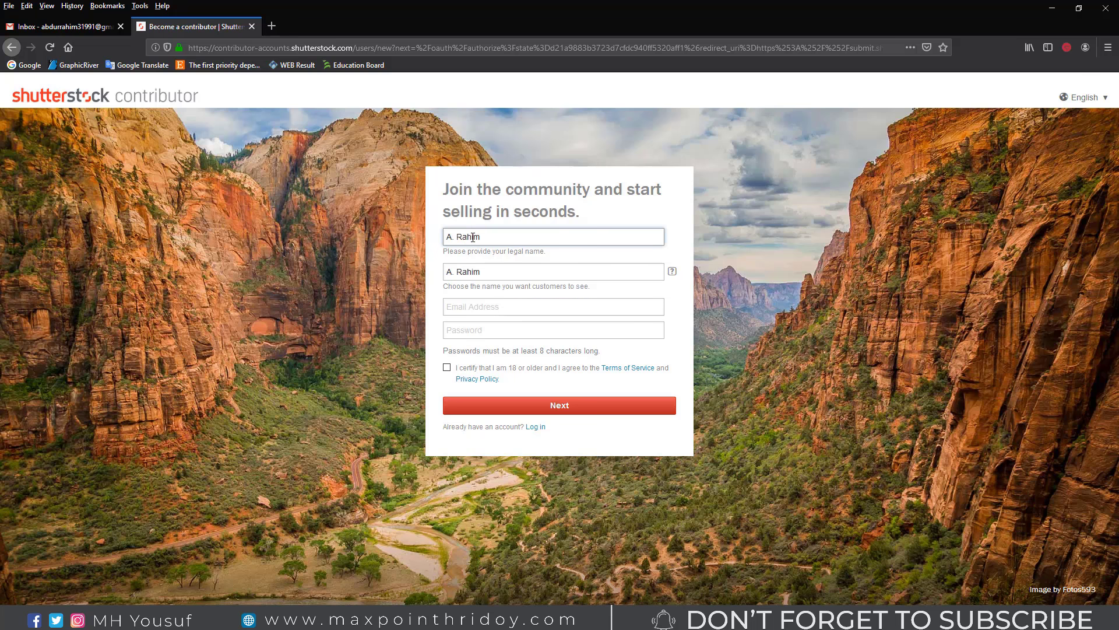
pyautogui.press('Tab')
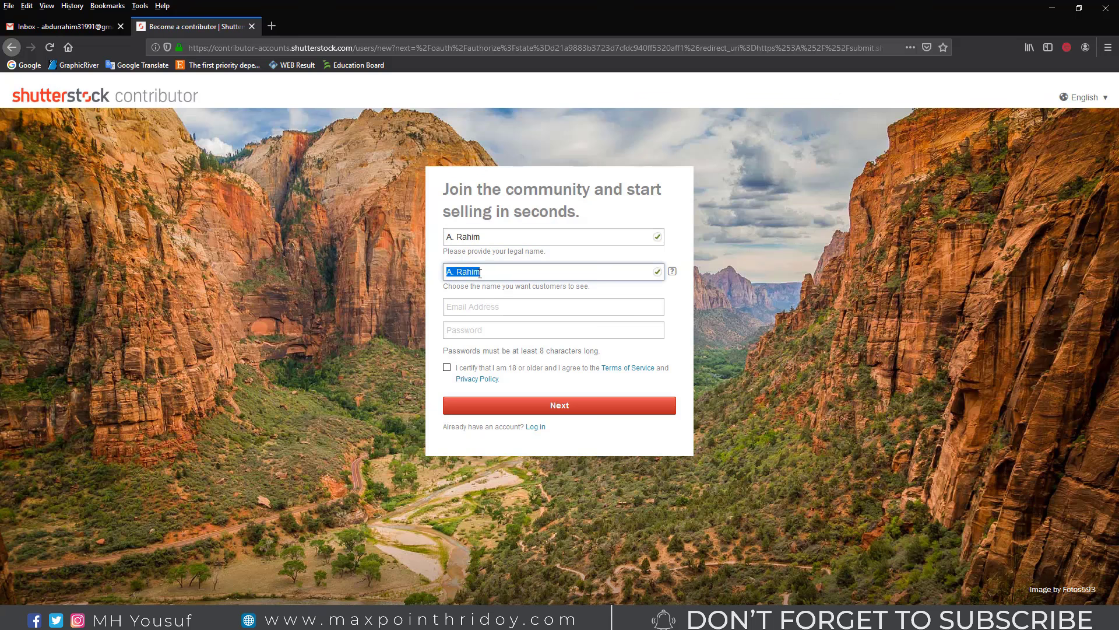
pyautogui.write('DesignStore1')
# Step: Paste the account e-mail address from the notes into the Email Address field
pyautogui.click(478, 309)
pyautogui.hotkey('alt', 'Tab')
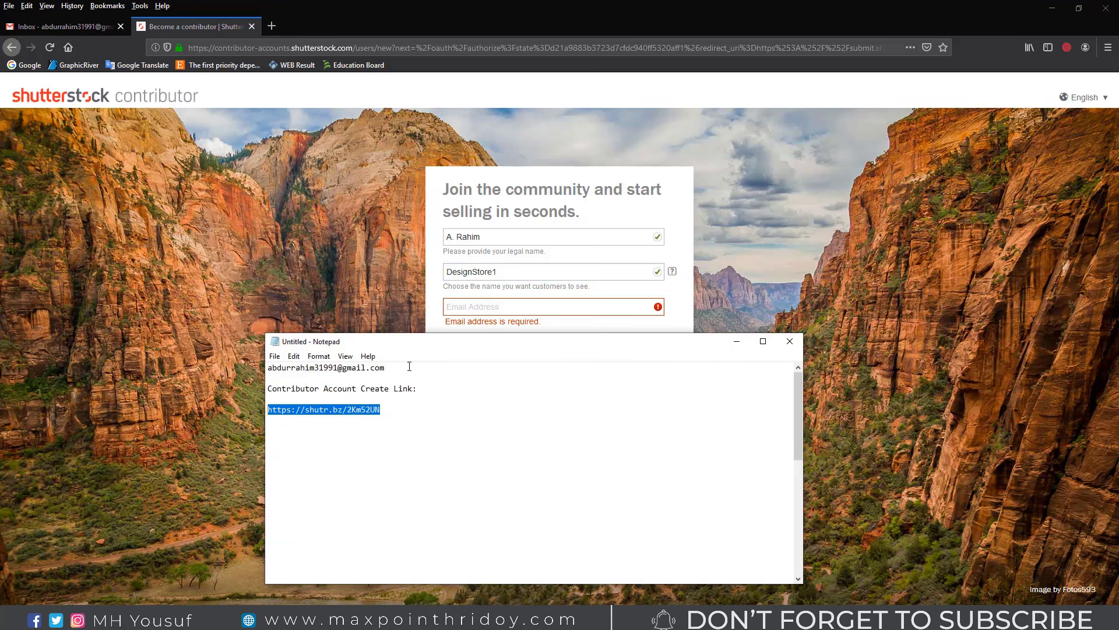
pyautogui.moveTo(384, 368); pyautogui.dragTo(232, 367)
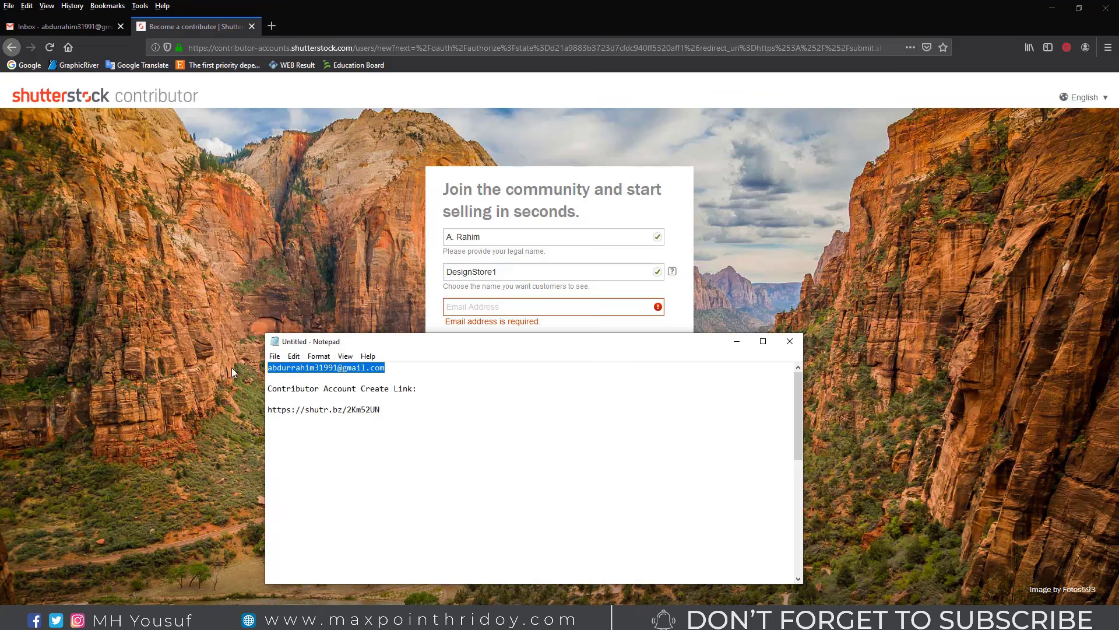
pyautogui.click(736, 345)
pyautogui.hotkey('ctrl', 'v')
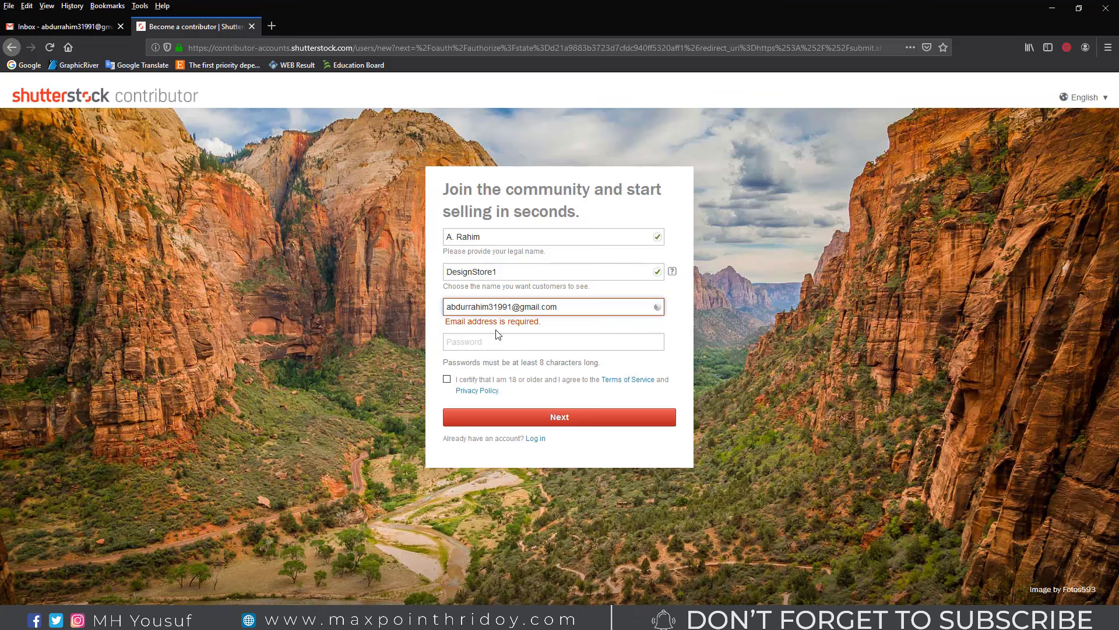
# Step: Enter a password meeting the requirements, tick the 18+/terms checkbox, and submit with Next
pyautogui.click(484, 331)
pyautogui.hotkey('ctrl', 'v')
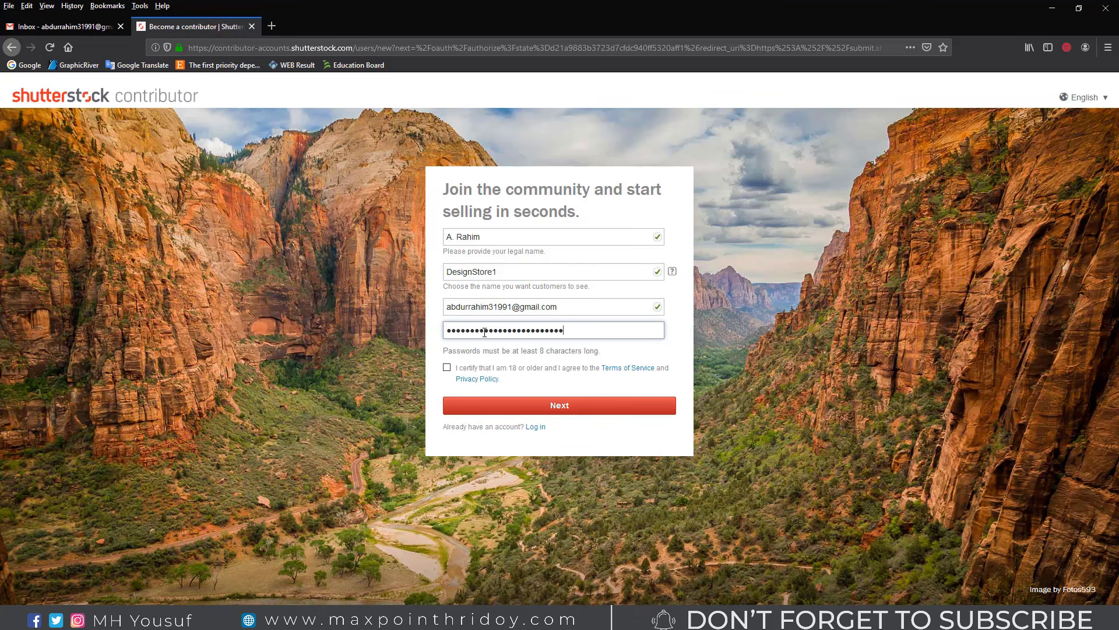
pyautogui.hotkey('ctrl', 'a')
pyautogui.press('BackSpace')
pyautogui.click(528, 328)
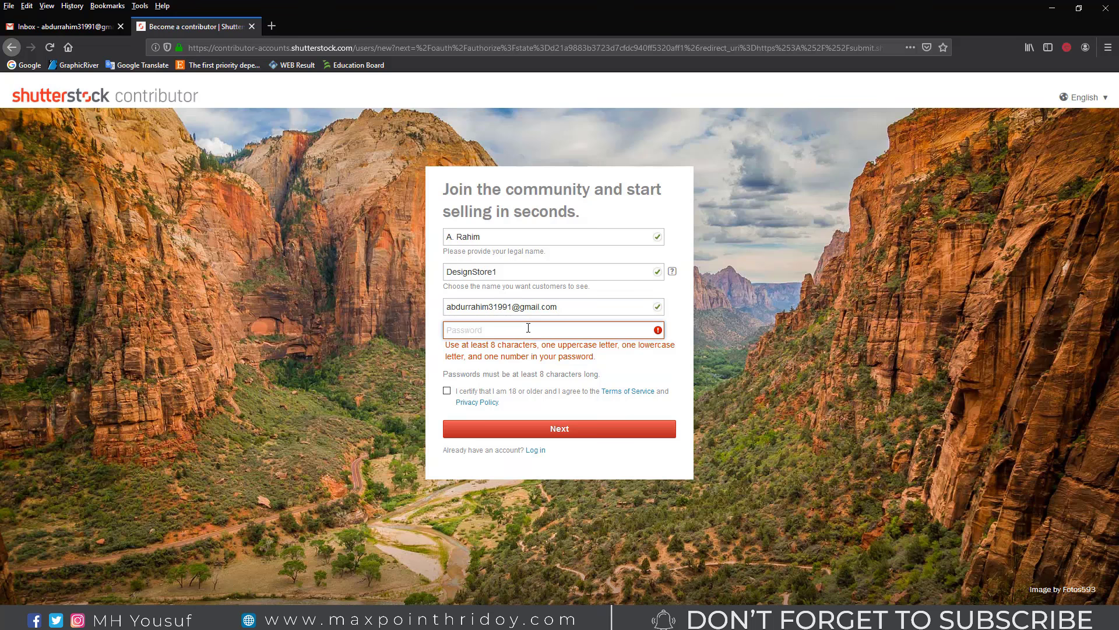
pyautogui.write('•••••••••••')
pyautogui.moveTo(445, 344); pyautogui.dragTo(674, 346)
pyautogui.moveTo(471, 356); pyautogui.dragTo(577, 357)
pyautogui.click(603, 355)
pyautogui.moveTo(513, 331); pyautogui.dragTo(407, 328)
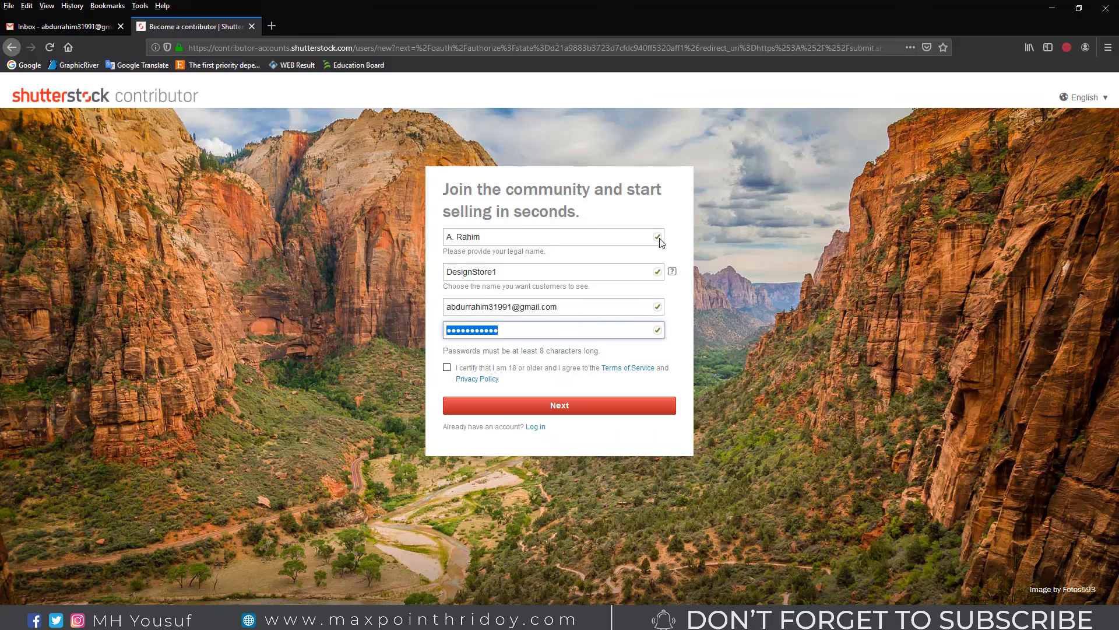
pyautogui.click(667, 357)
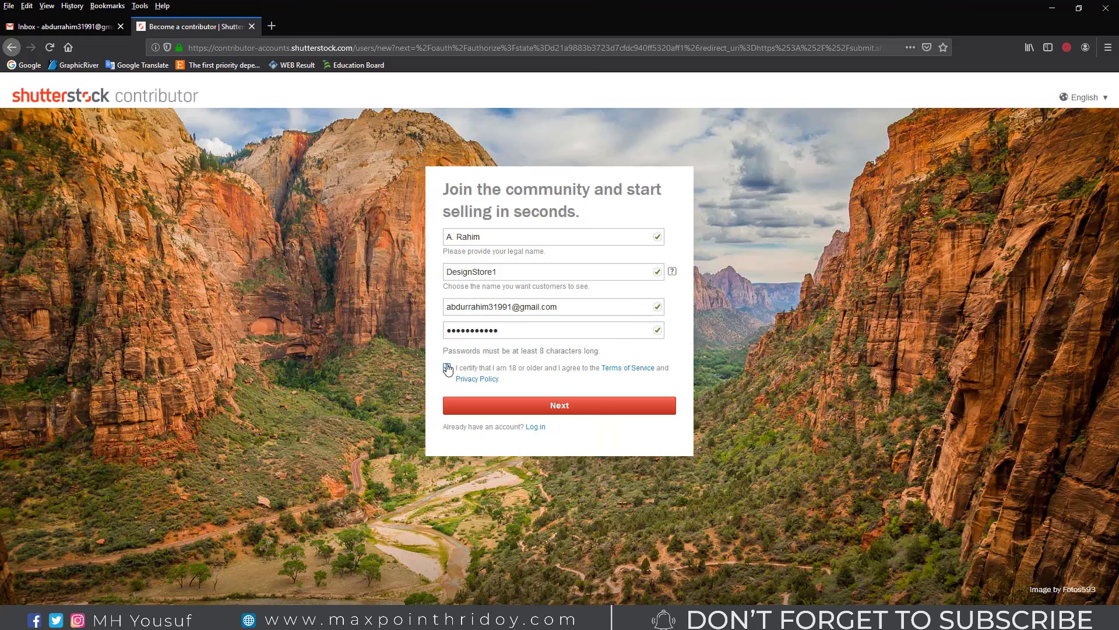
pyautogui.click(447, 368)
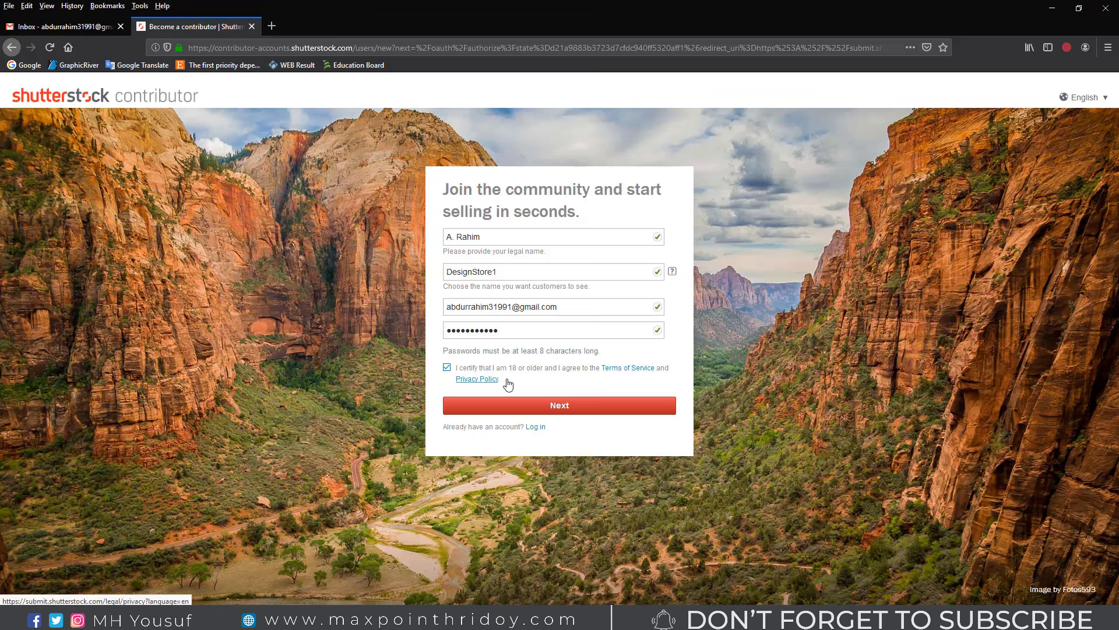
pyautogui.click(567, 408)
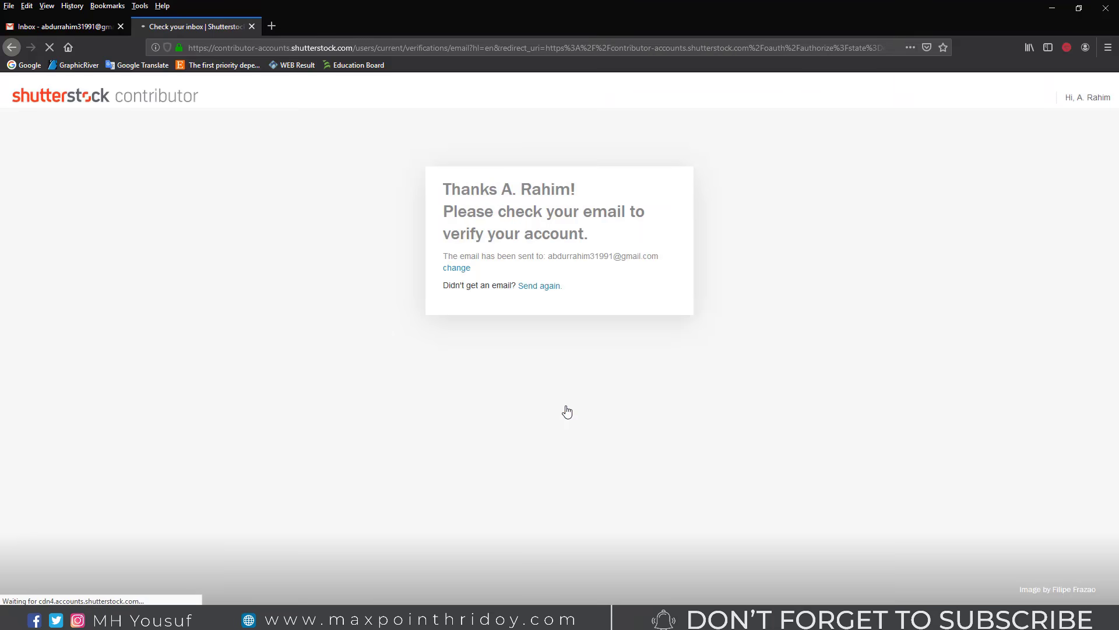
# Step: Note the 'check your email' verification notice, then switch to the Gmail Inbox tab
pyautogui.moveTo(462, 195); pyautogui.dragTo(566, 195)
pyautogui.moveTo(491, 213); pyautogui.dragTo(644, 235)
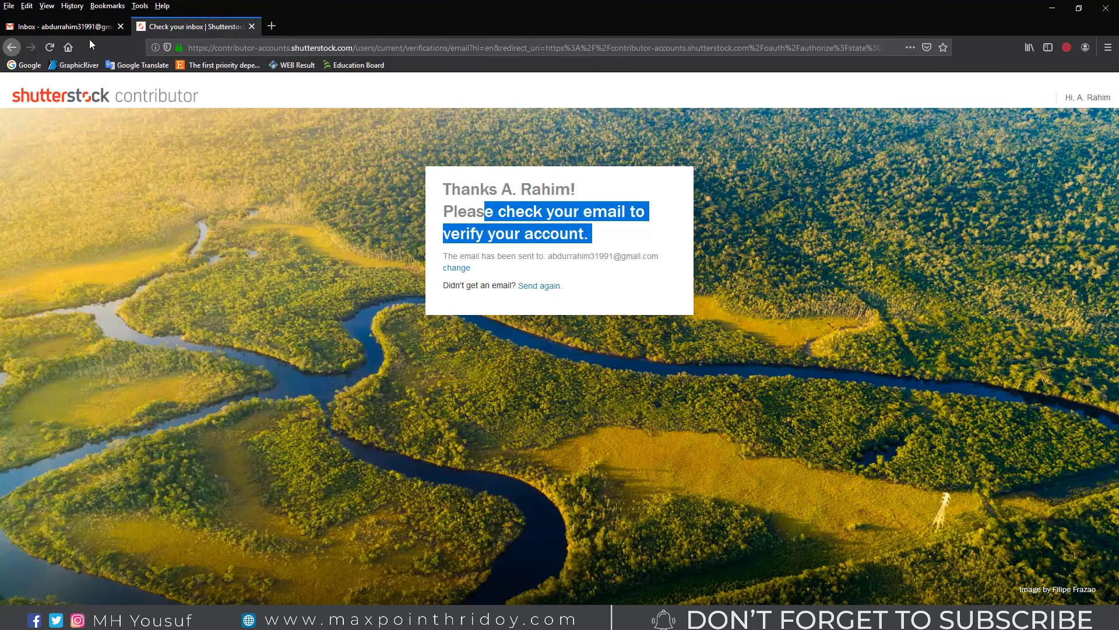
pyautogui.click(64, 26)
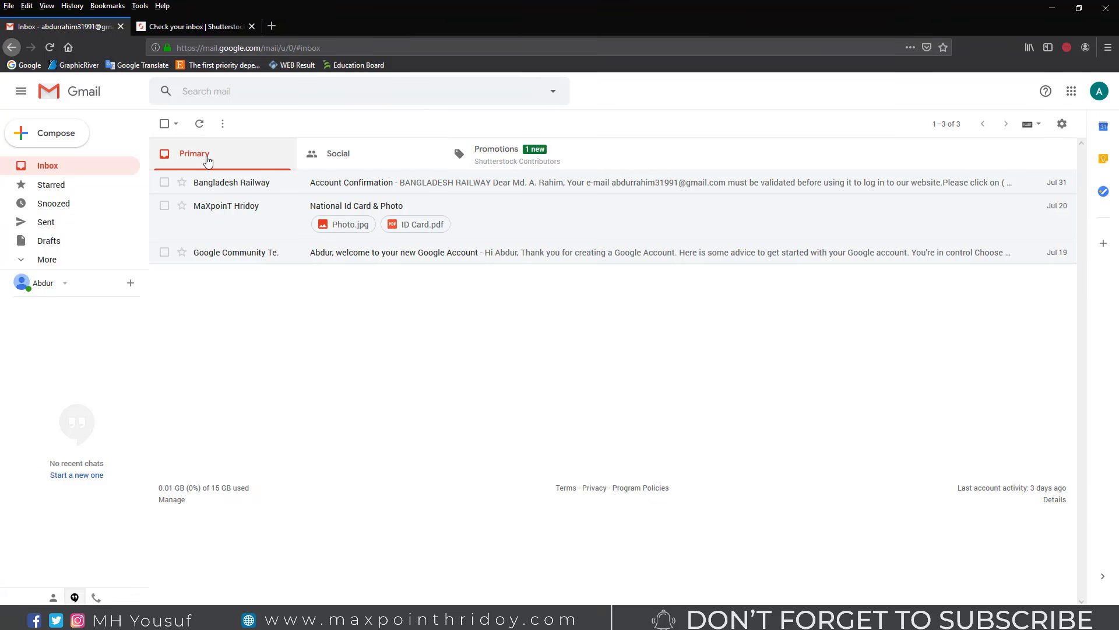
# Step: Open Shutterstock's 'Verify your email address' e-mail under Promotions and follow its verification link
pyautogui.click(507, 156)
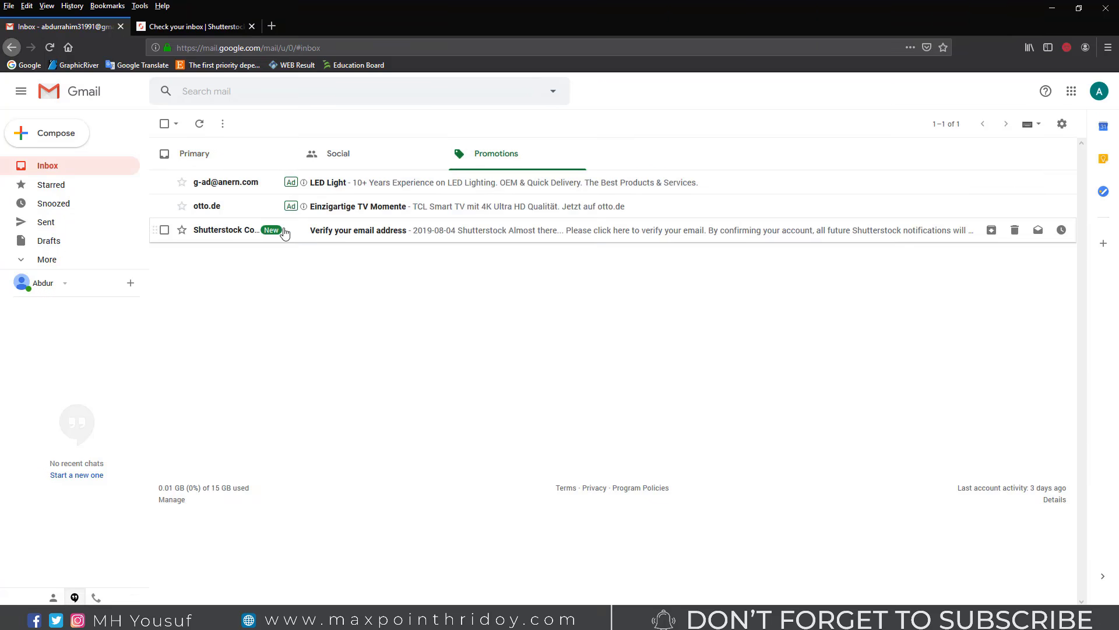
pyautogui.click(396, 232)
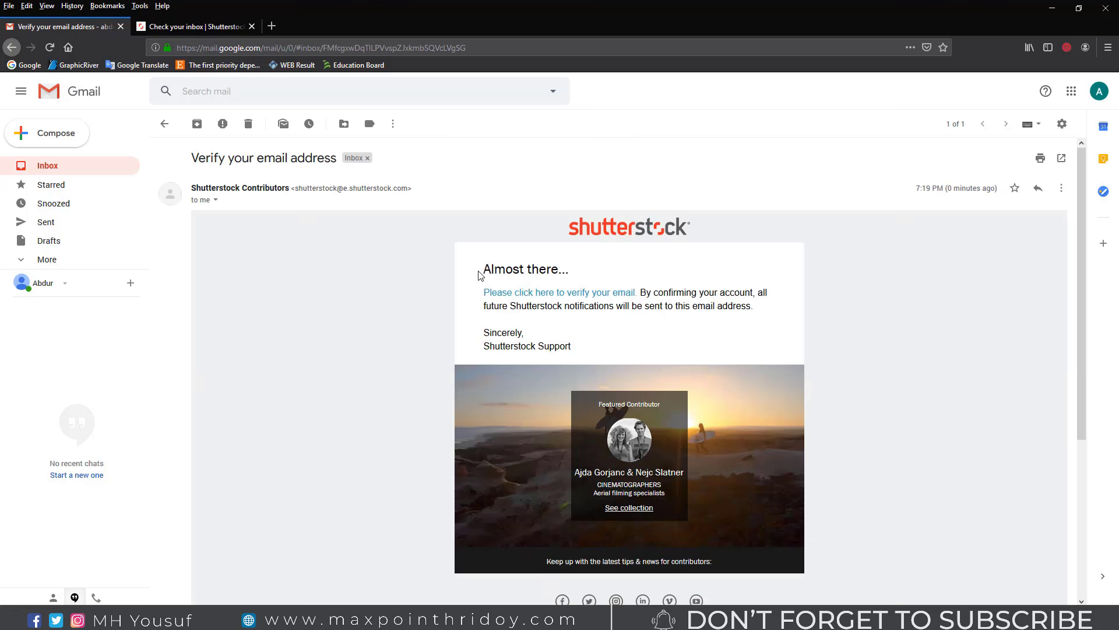
pyautogui.moveTo(479, 276); pyautogui.dragTo(758, 309)
pyautogui.scroll(-3, 730, 310)
pyautogui.click(559, 245)
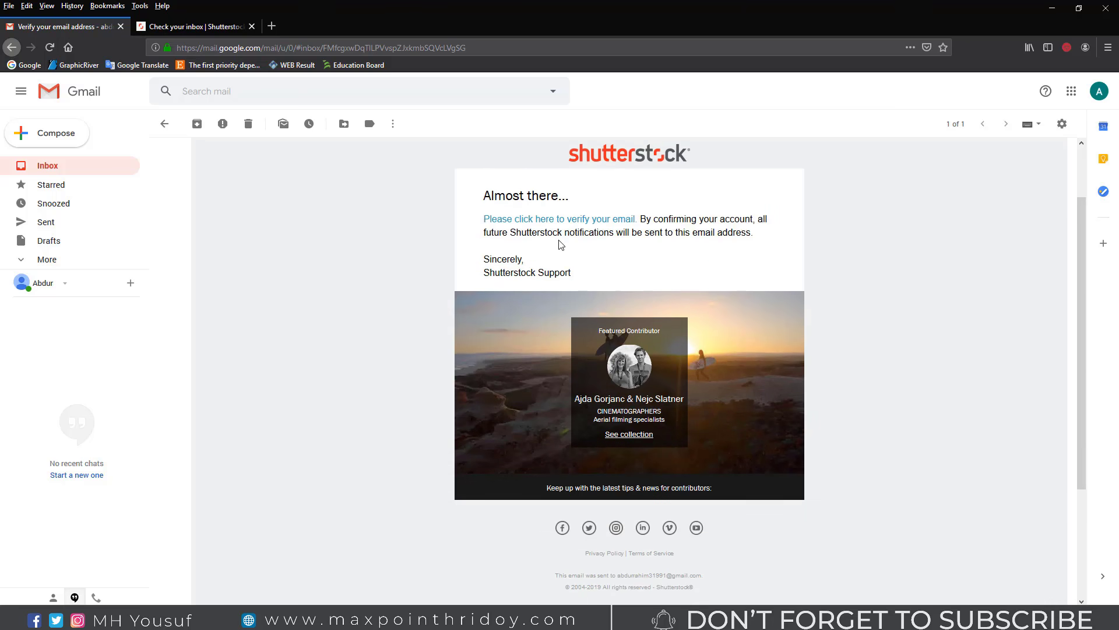
pyautogui.click(611, 219)
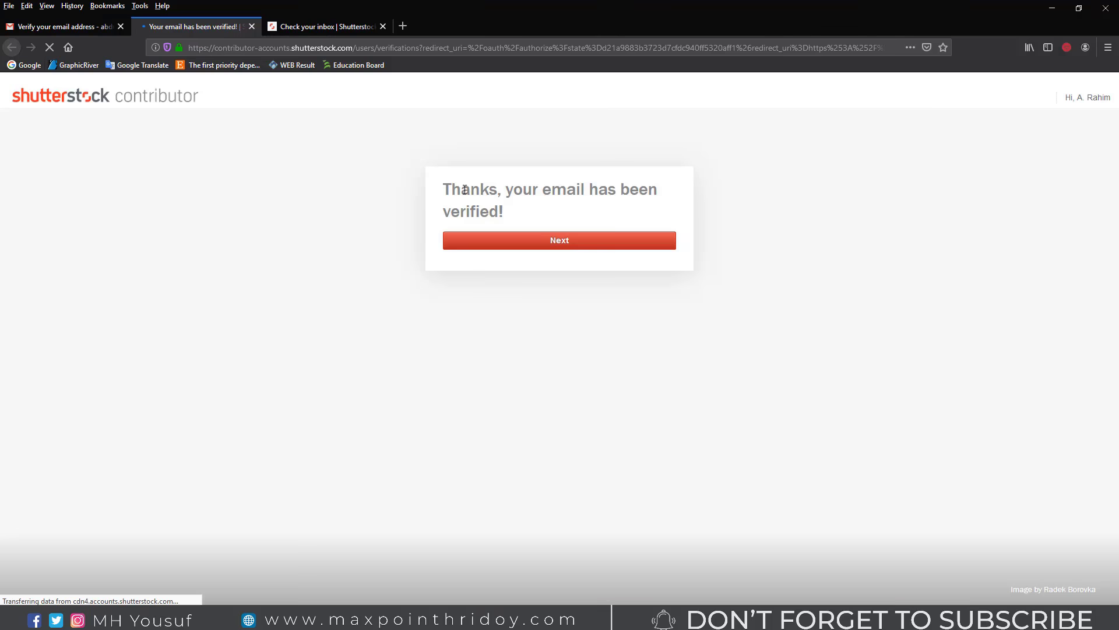
# Step: Continue past the verification confirmation and set the residential country to Bangladesh
pyautogui.moveTo(464, 190); pyautogui.dragTo(645, 213)
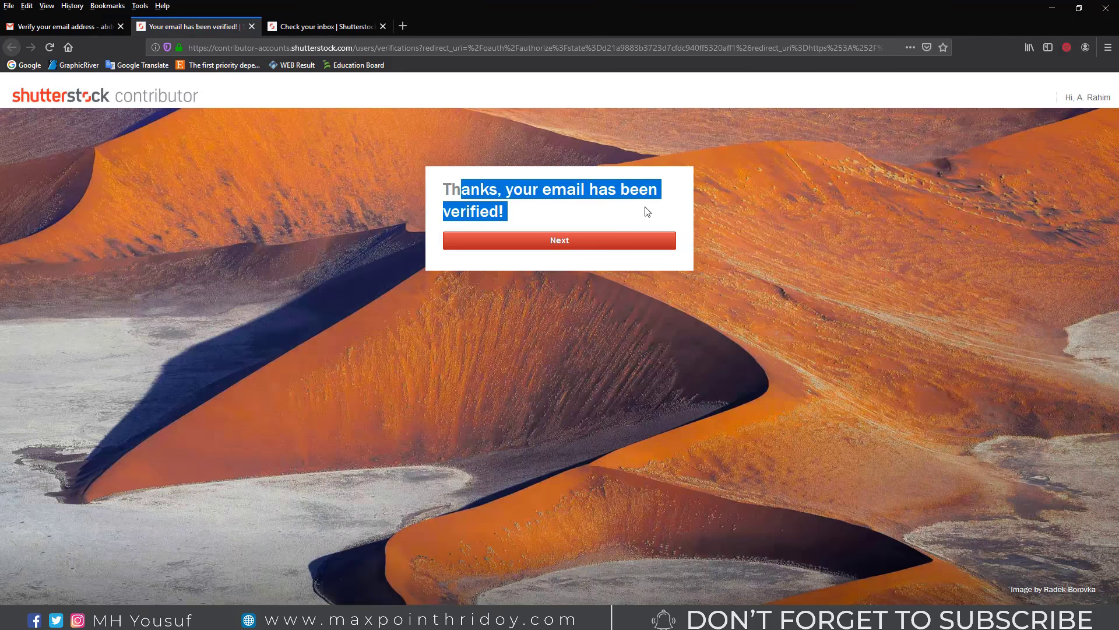
pyautogui.click(580, 244)
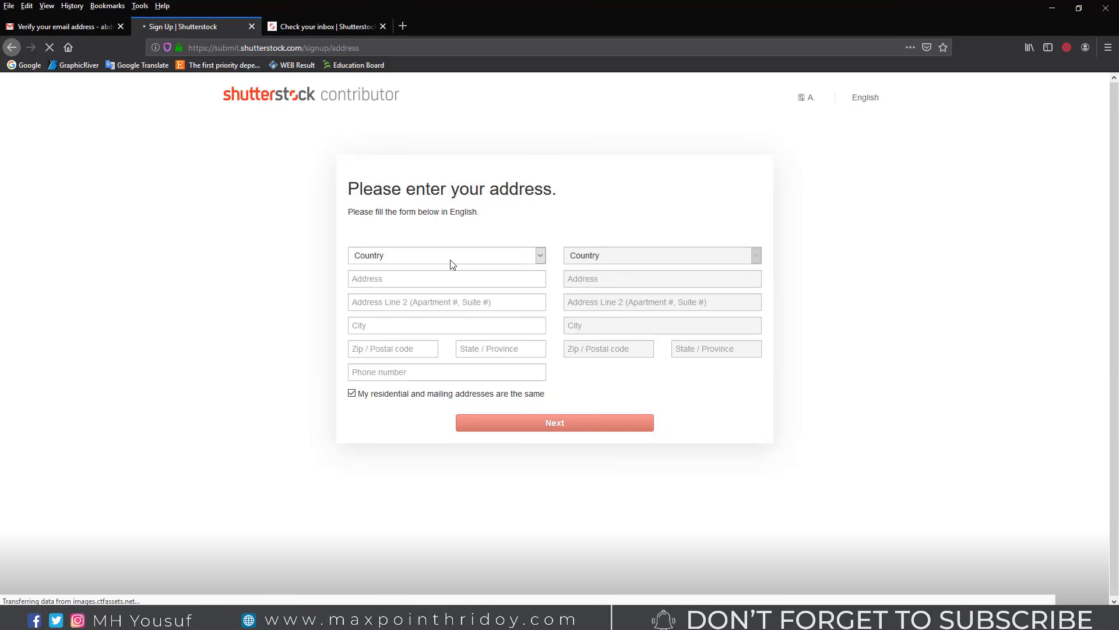
pyautogui.click(450, 259)
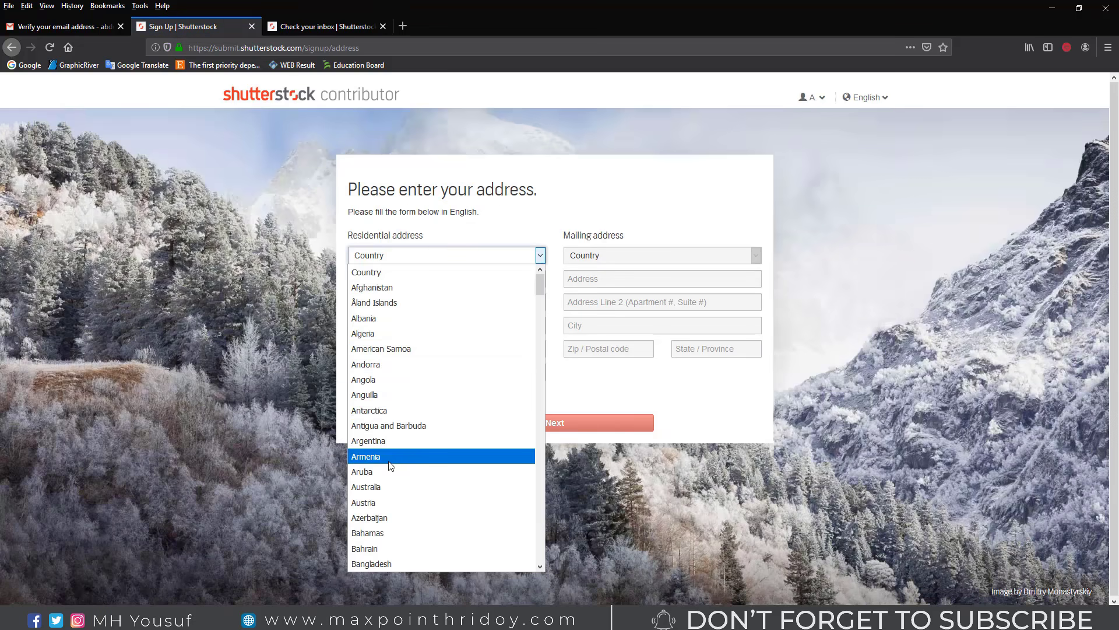
pyautogui.click(376, 560)
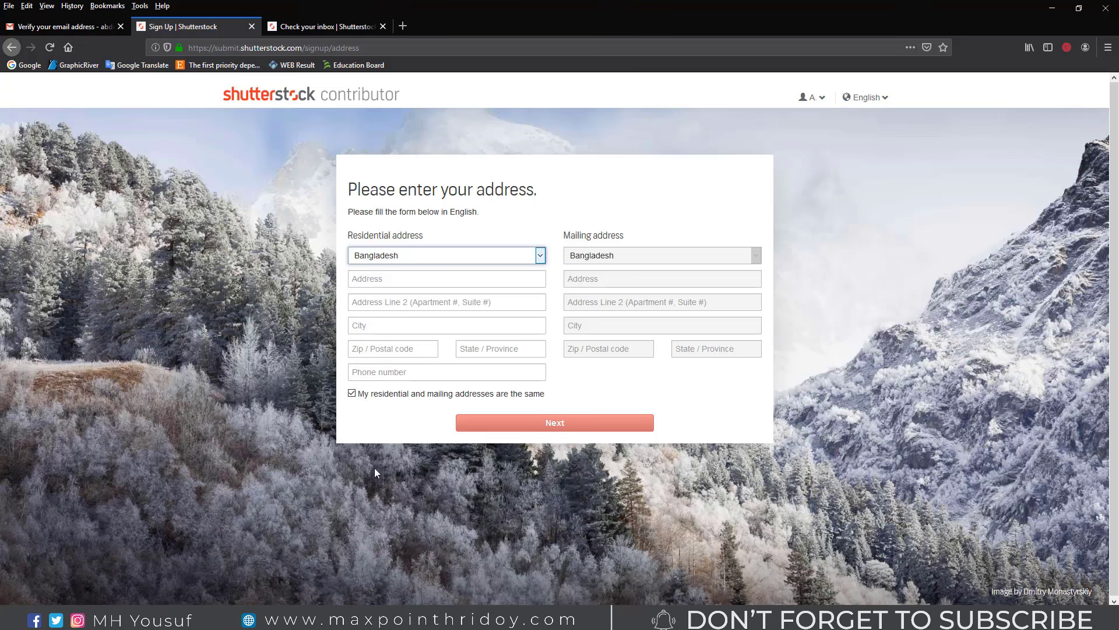
pyautogui.click(394, 279)
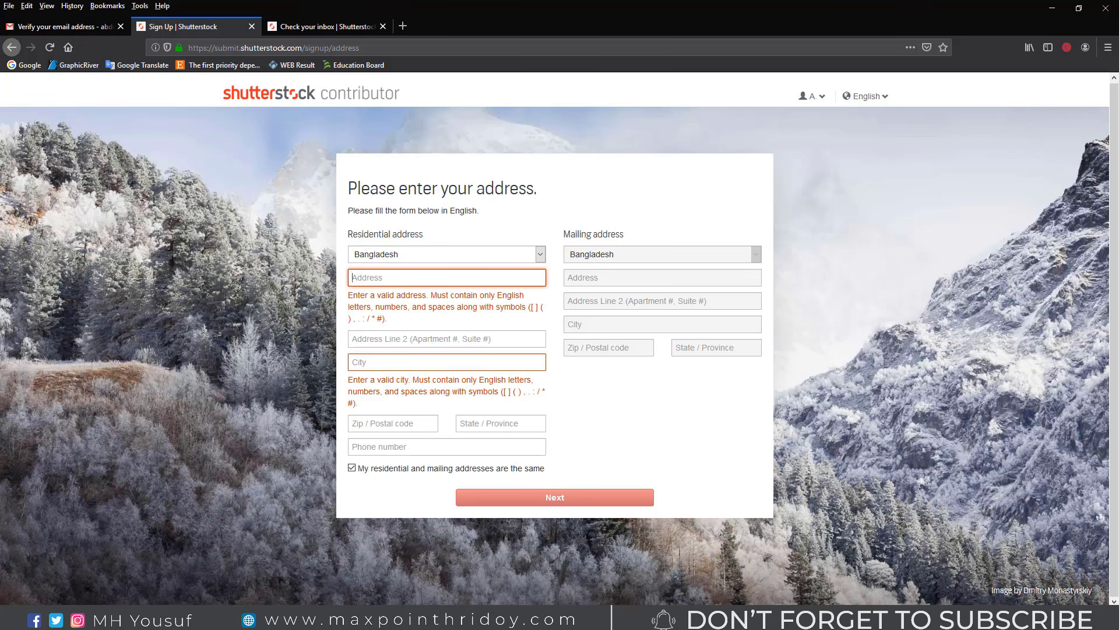
# Step: Paste the street address copied from Notepad and fill in Address Line 2
pyautogui.hotkey('alt', 'Tab')
pyautogui.moveTo(332, 469); pyautogui.dragTo(256, 477)
pyautogui.hotkey('ctrl', 'c')
pyautogui.click(736, 341)
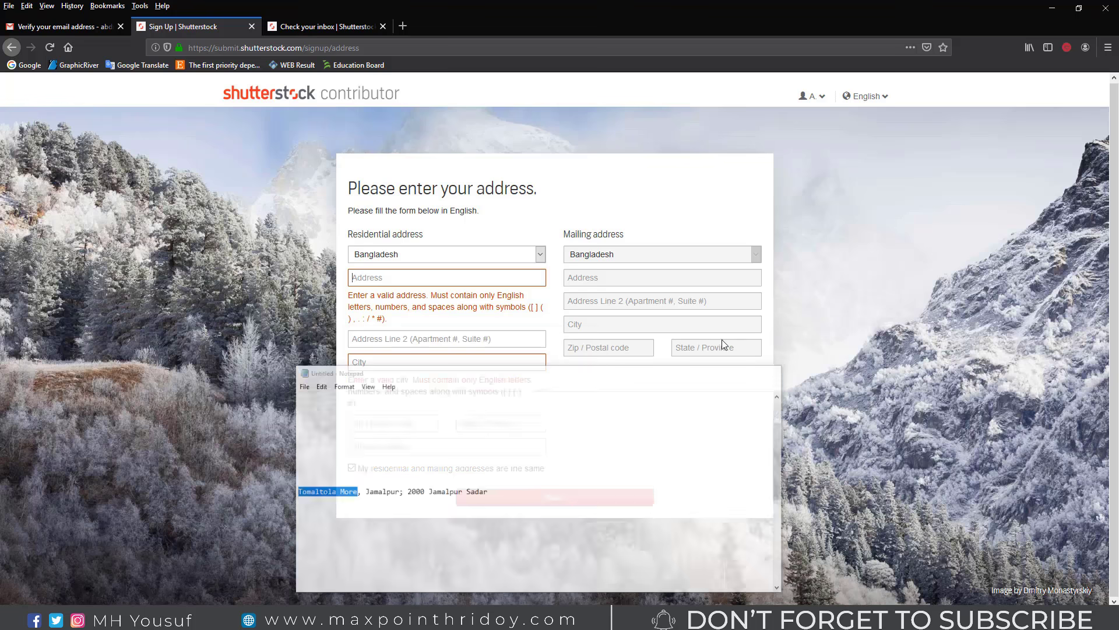
pyautogui.hotkey('ctrl', 'v')
pyautogui.click(384, 301)
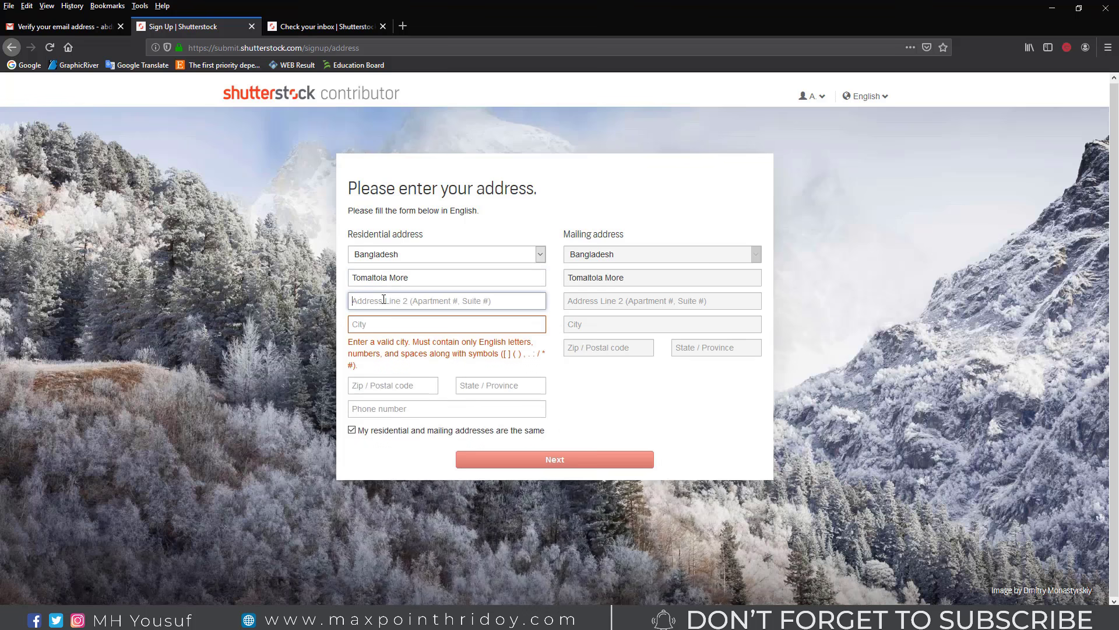
pyautogui.write('Jamalpur')
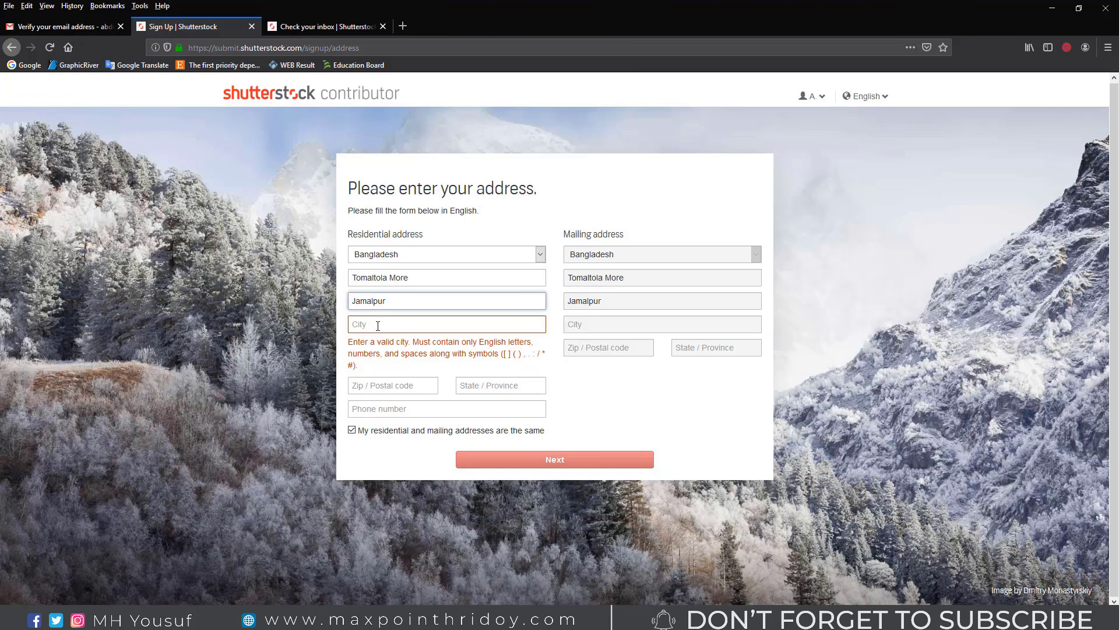
# Step: Enter the city, postal code and phone number, then submit the address form
pyautogui.click(378, 326)
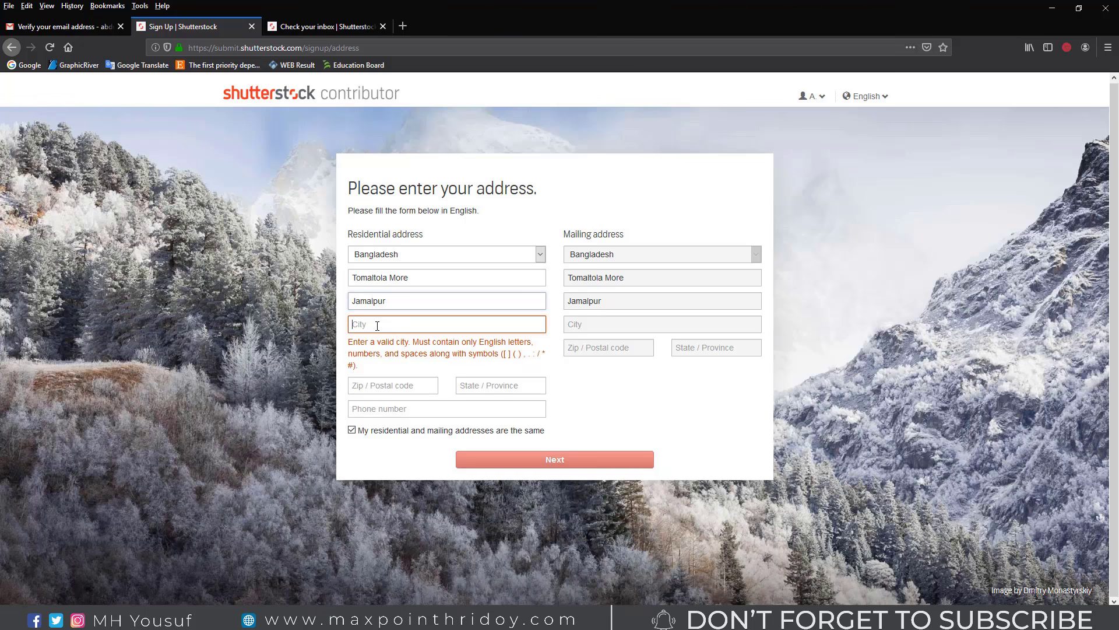
pyautogui.write('Dhaka')
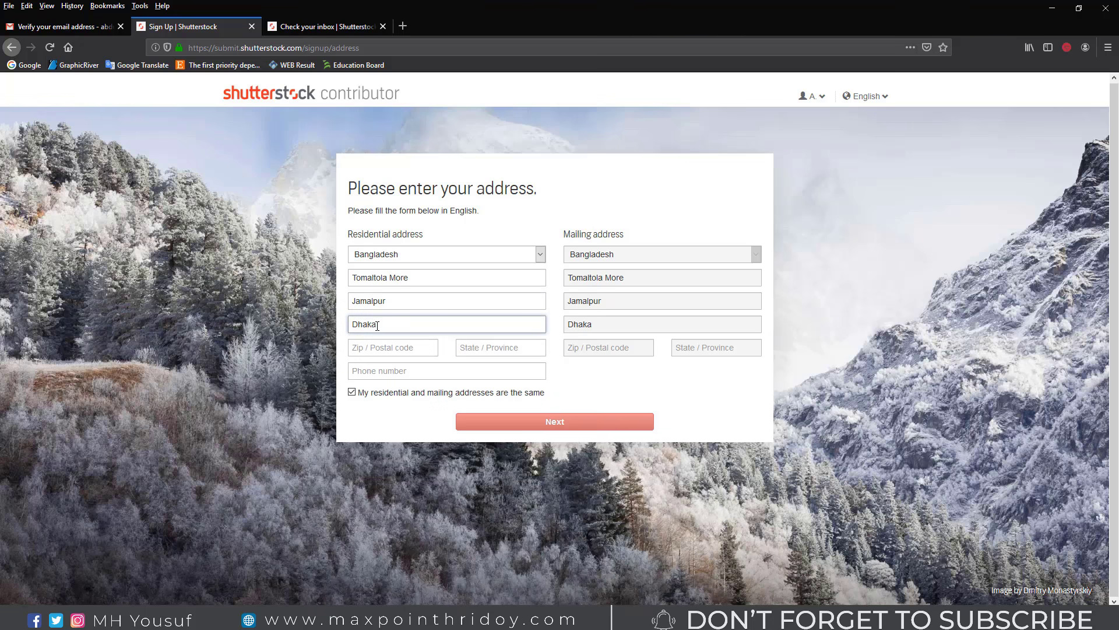
pyautogui.click(389, 350)
pyautogui.write('2000')
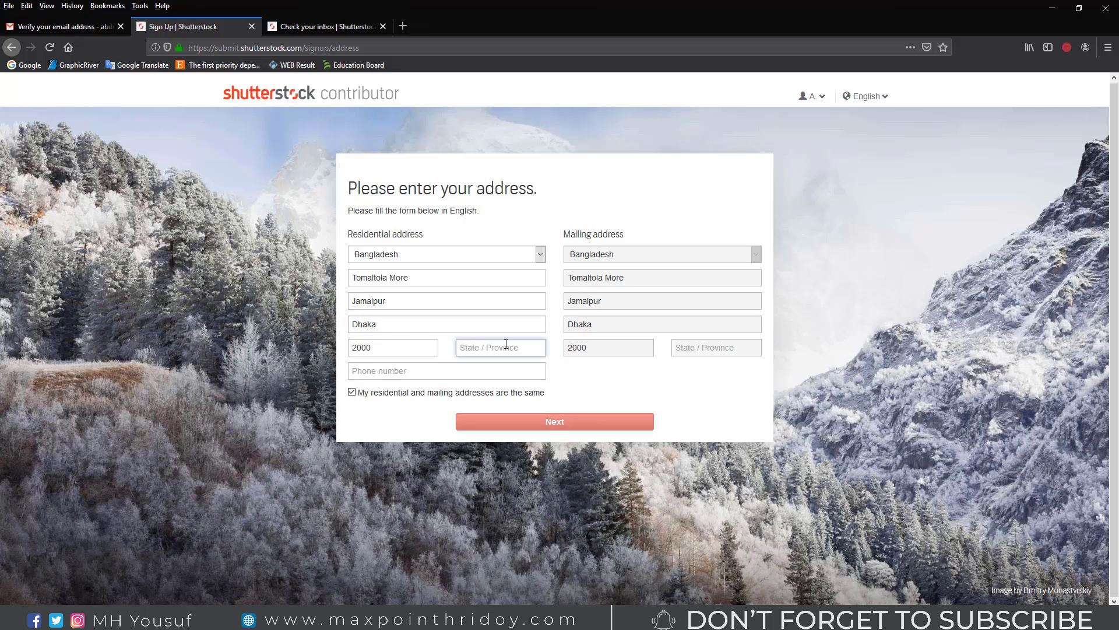
pyautogui.write('Jamalpur')
pyautogui.click(413, 373)
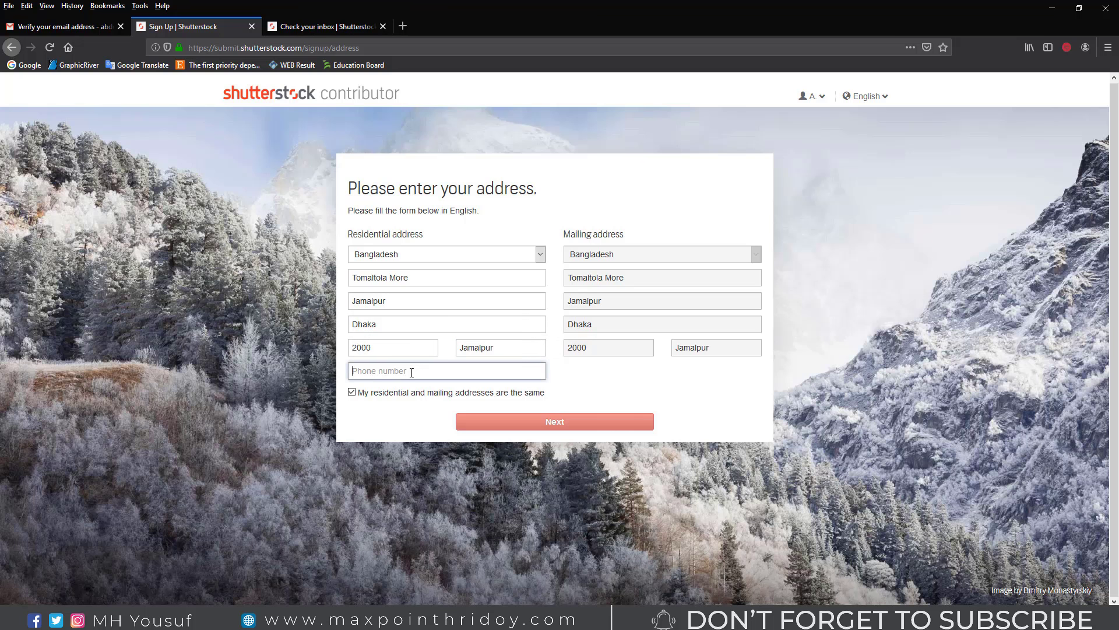
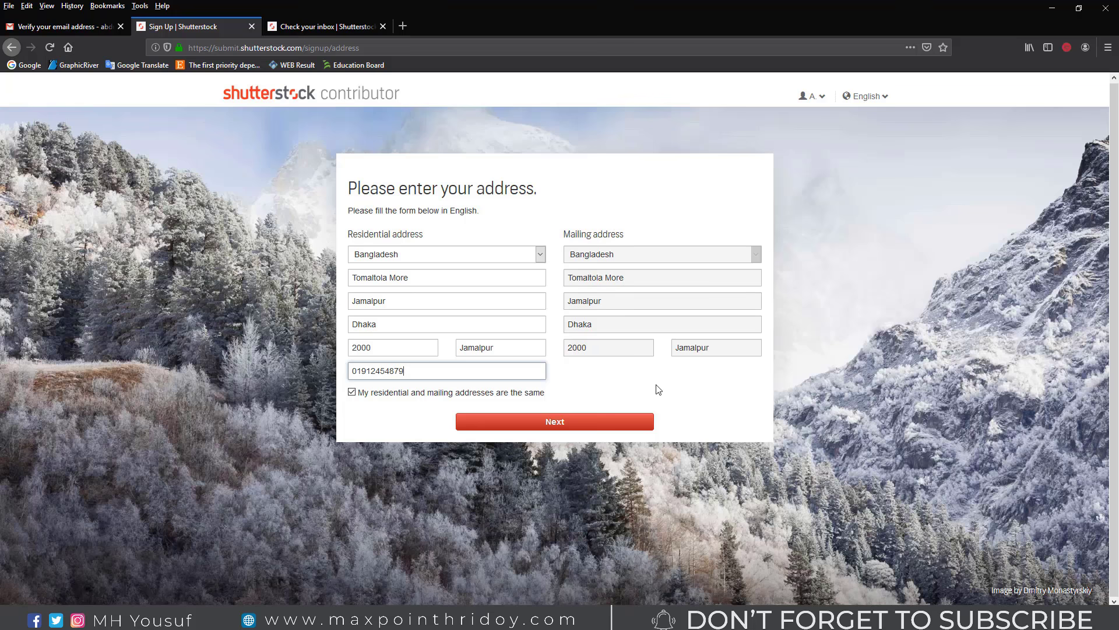
pyautogui.click(568, 427)
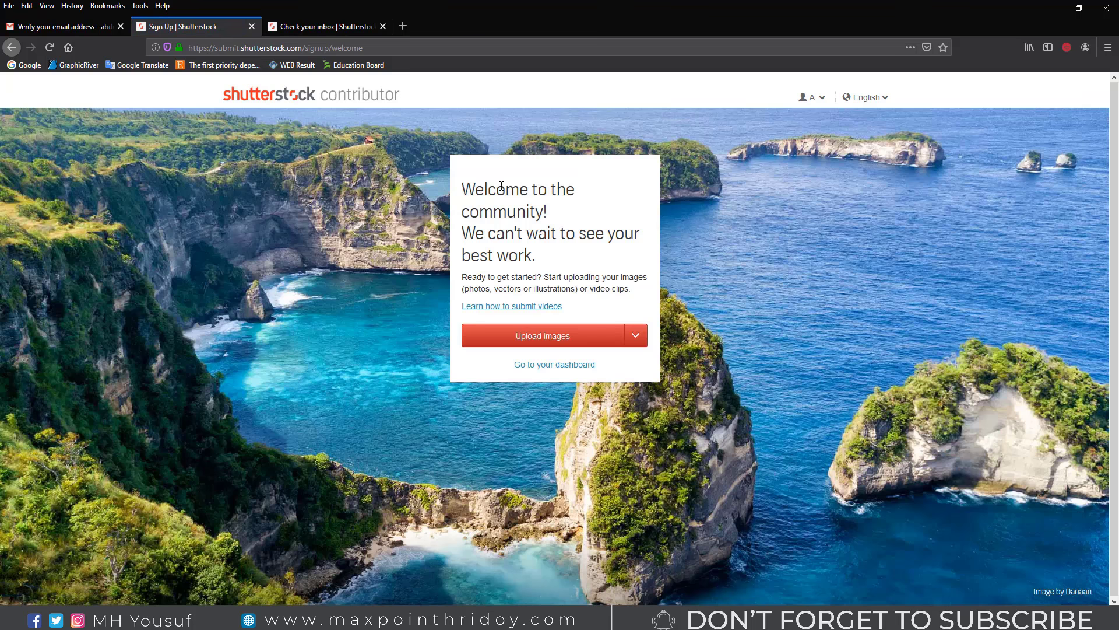
# Step: Go from the welcome page to the contributor dashboard
pyautogui.moveTo(475, 188); pyautogui.dragTo(584, 223)
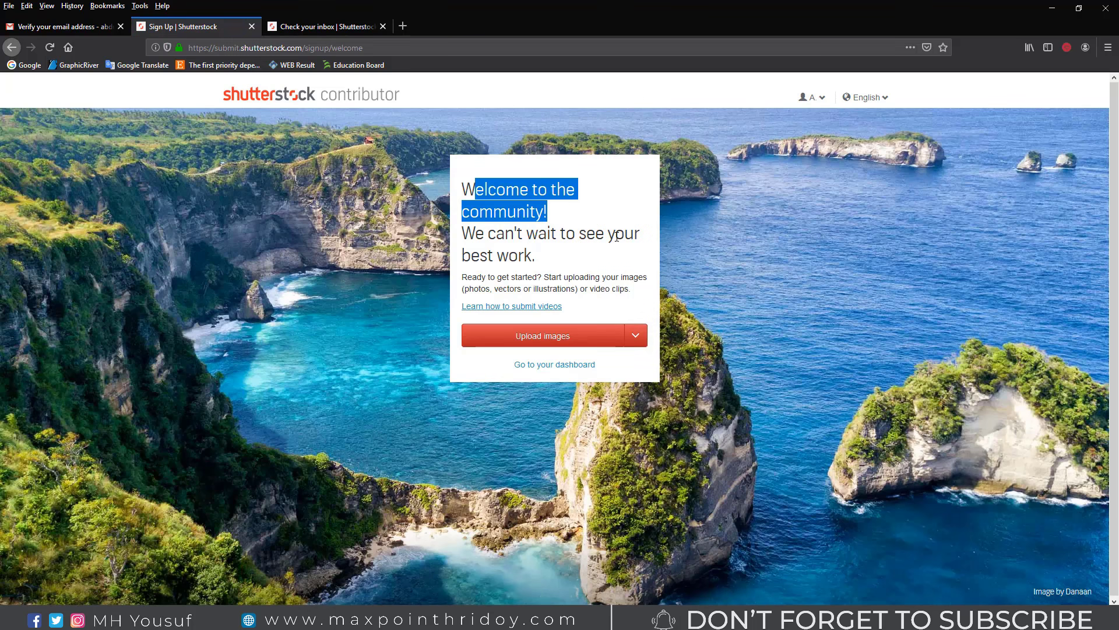
pyautogui.moveTo(495, 259); pyautogui.dragTo(518, 272)
pyautogui.moveTo(605, 289); pyautogui.dragTo(625, 289)
pyautogui.rightClick(523, 334)
pyautogui.click(548, 339)
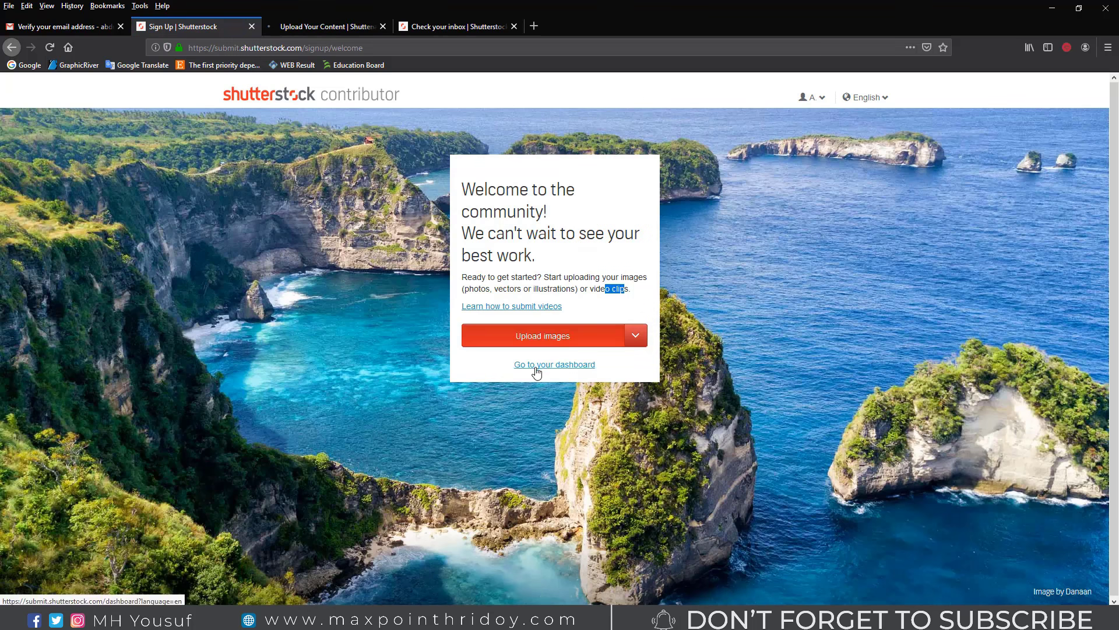
pyautogui.rightClick(538, 366)
pyautogui.click(526, 366)
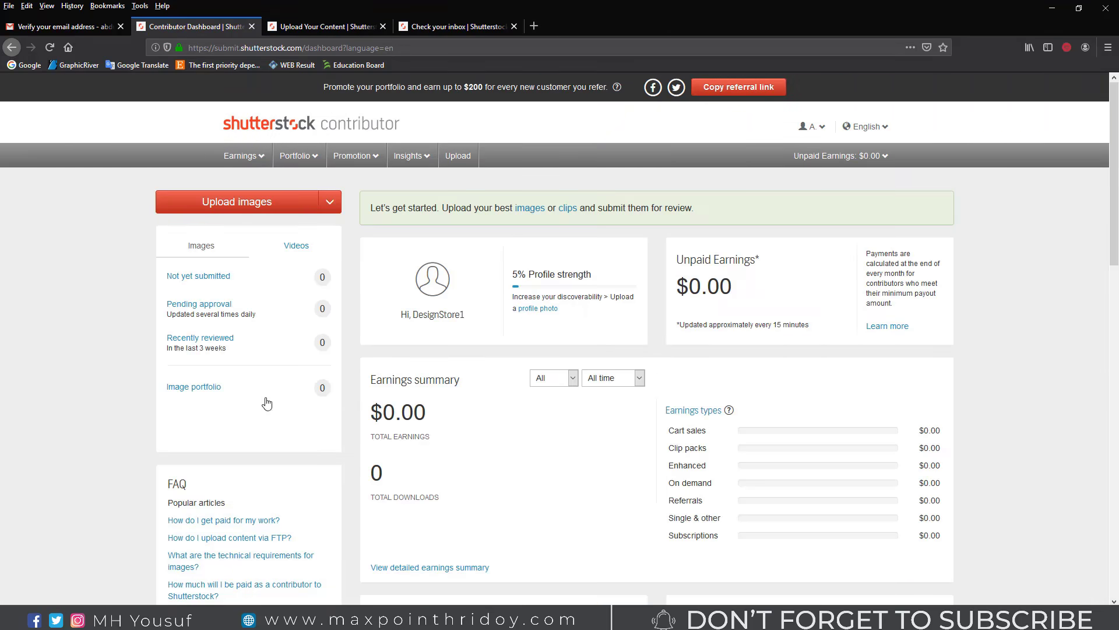
# Step: Review the dashboard's 5% profile strength and open the account menu
pyautogui.scroll(-10, 678, 351)
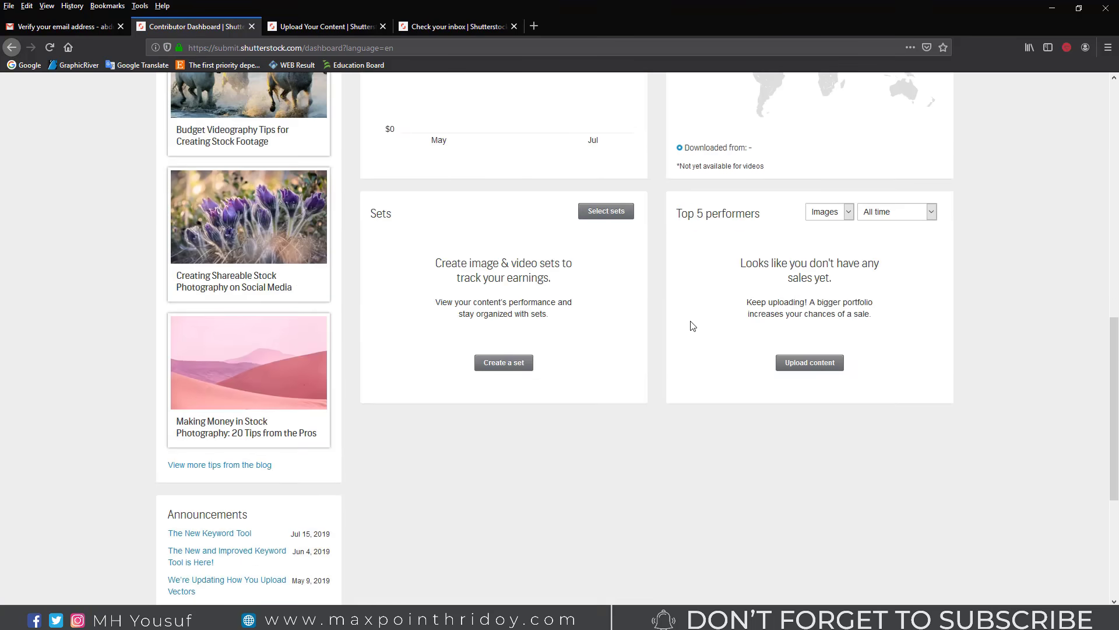
pyautogui.scroll(10, 692, 325)
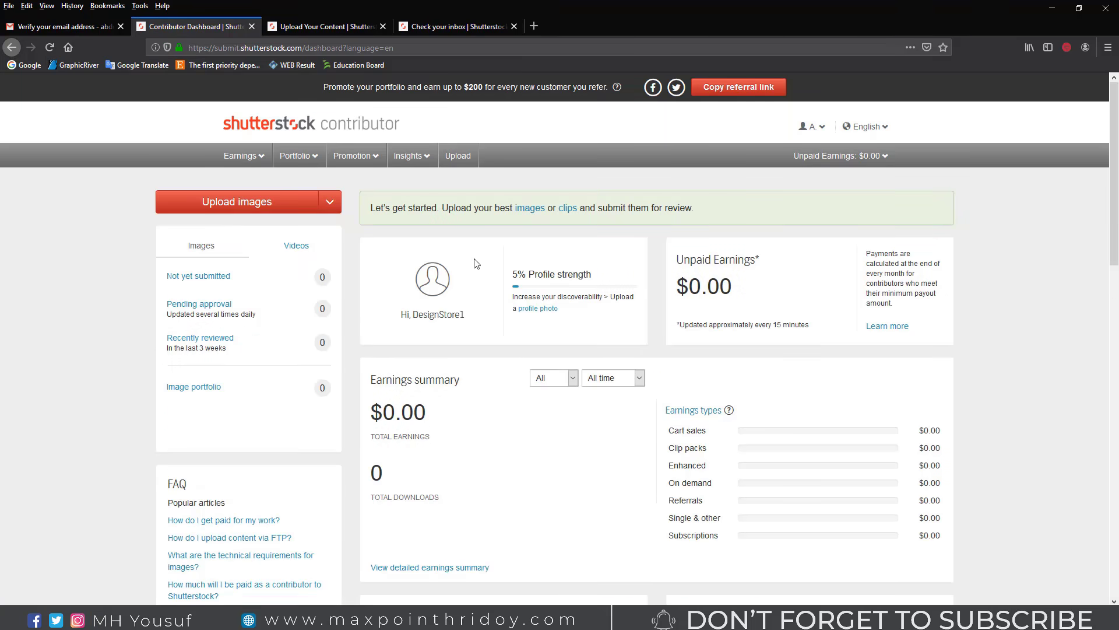
pyautogui.moveTo(513, 280); pyautogui.dragTo(594, 280)
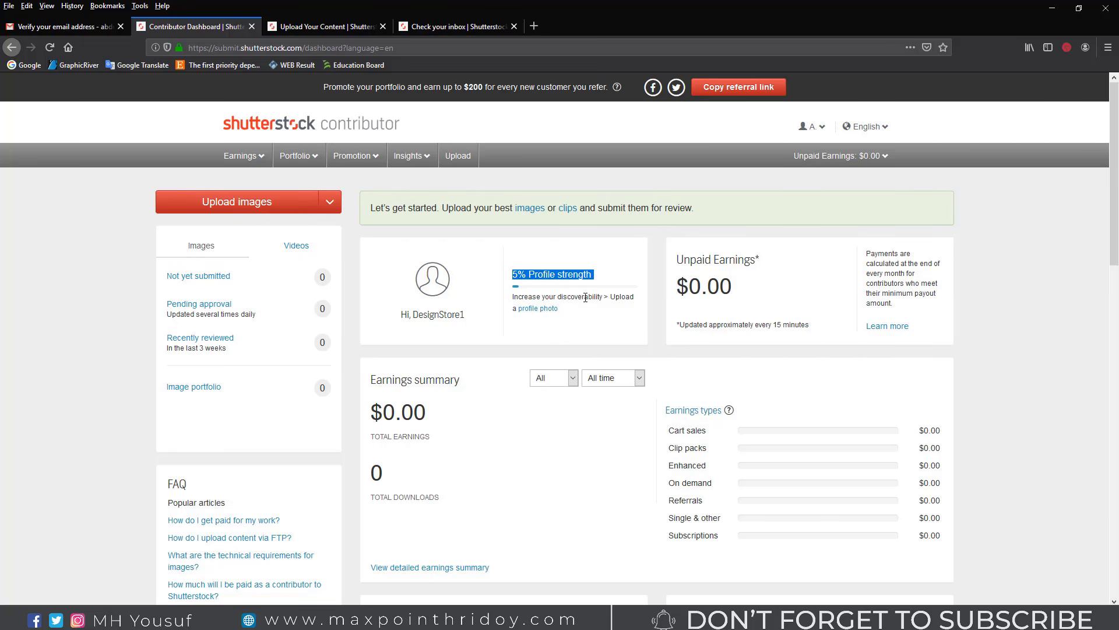
pyautogui.moveTo(810, 126)
pyautogui.click(792, 145)
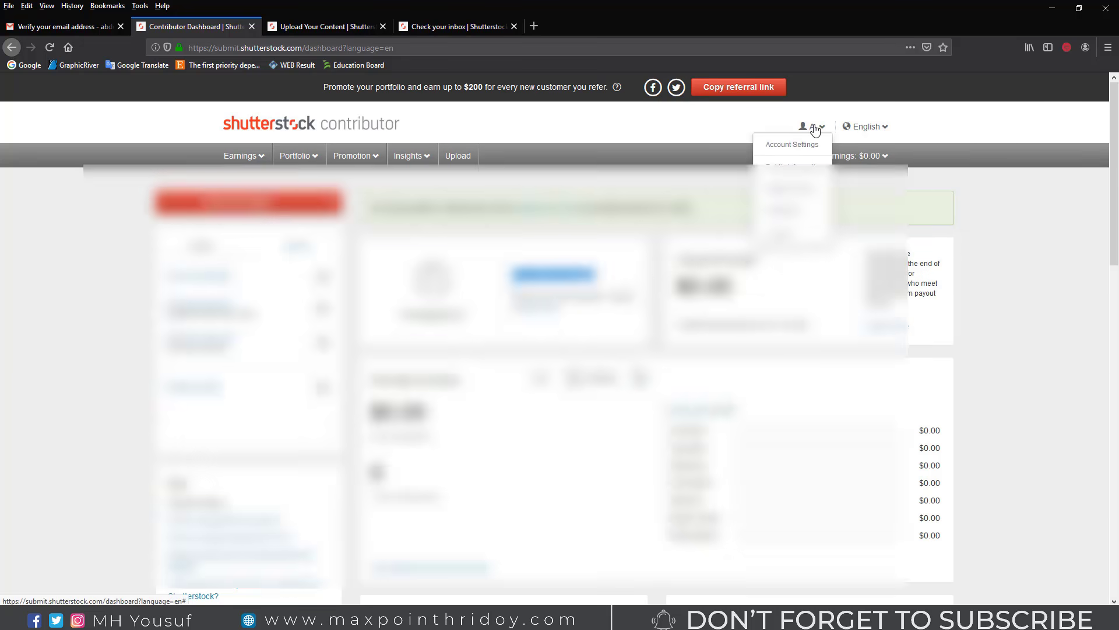
# Step: Open Public Information and upload shutterstock-459889660 (the bicycle image) as the profile picture
pyautogui.click(794, 140)
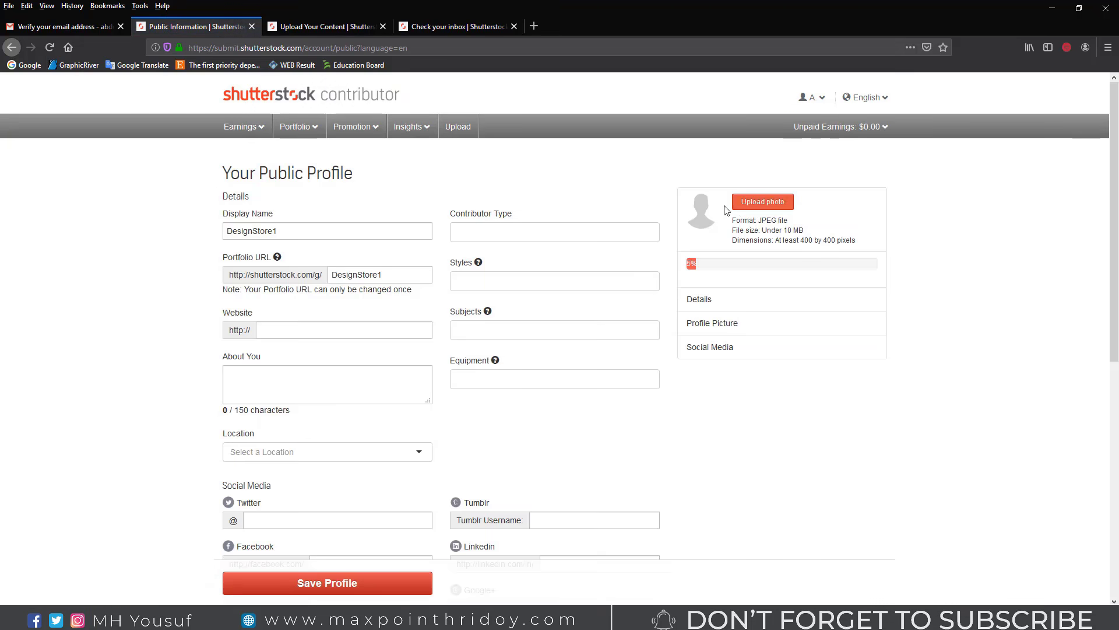
pyautogui.scroll(-5, 423, 194)
pyautogui.scroll(4, 744, 211)
pyautogui.scroll(1, 744, 211)
pyautogui.click(771, 205)
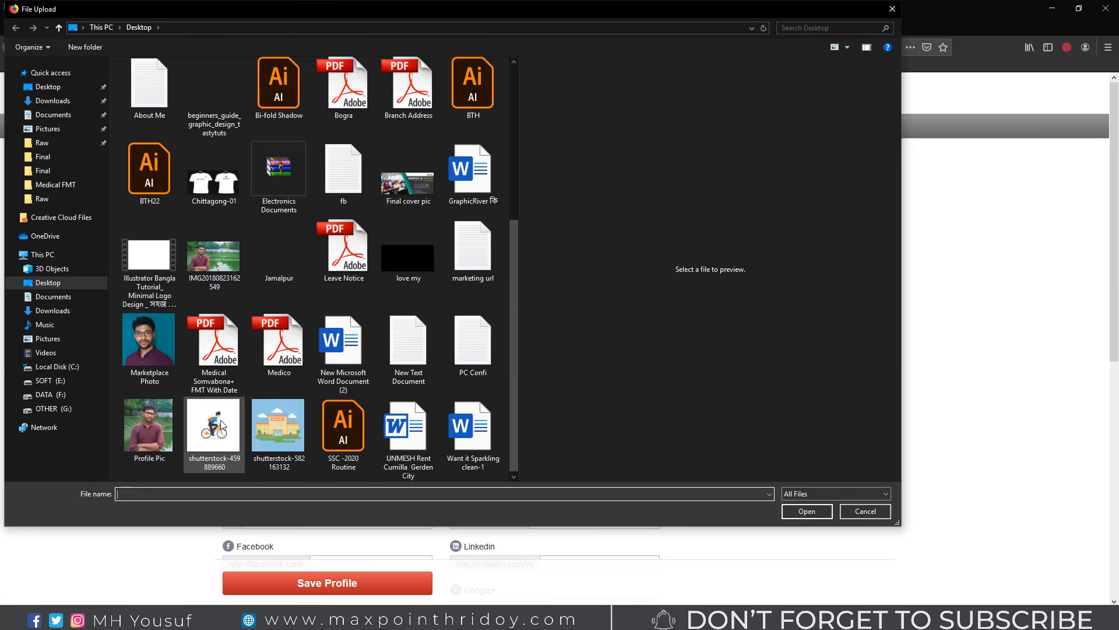
pyautogui.doubleClick(222, 424)
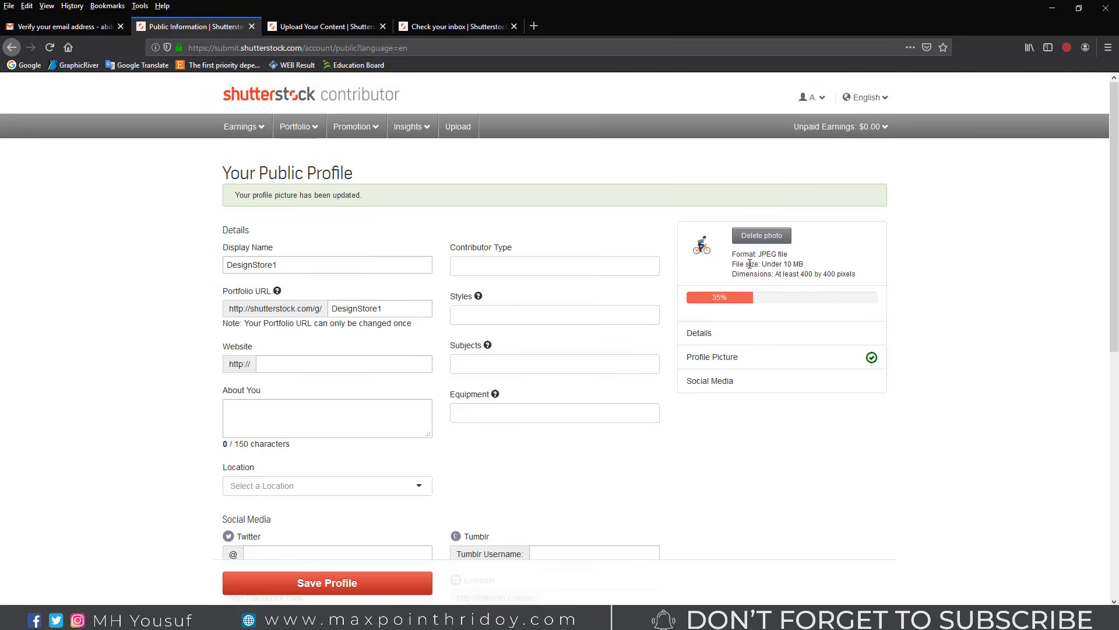
# Step: Enter the username in the Tumblr, LinkedIn and Google+ social media fields
pyautogui.moveTo(759, 263); pyautogui.dragTo(861, 281)
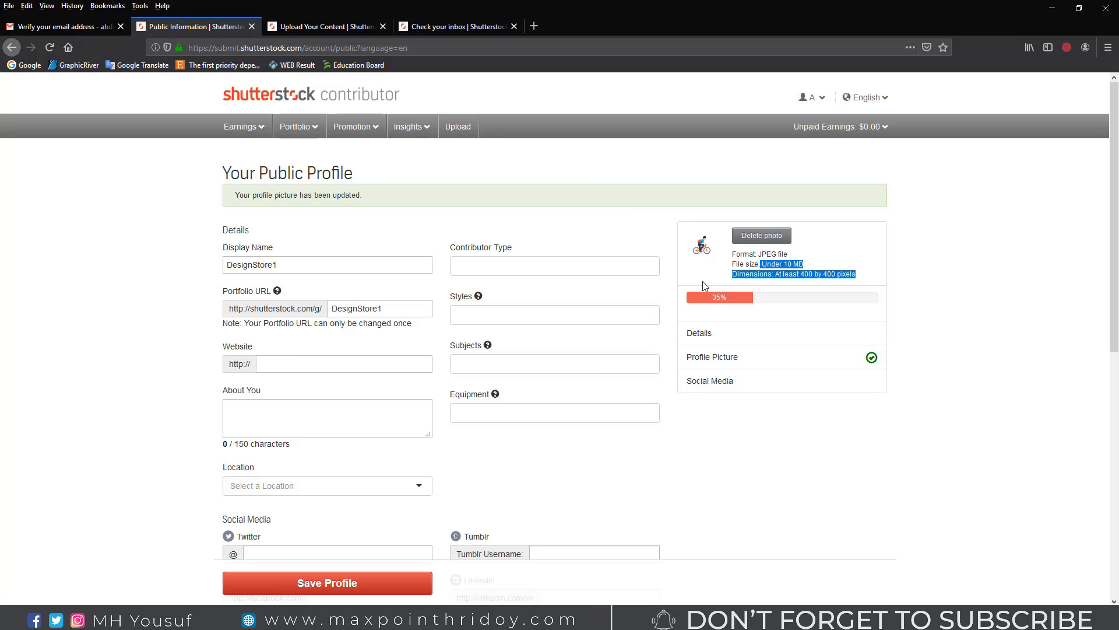
pyautogui.scroll(-2, 702, 281)
pyautogui.scroll(-2, 307, 323)
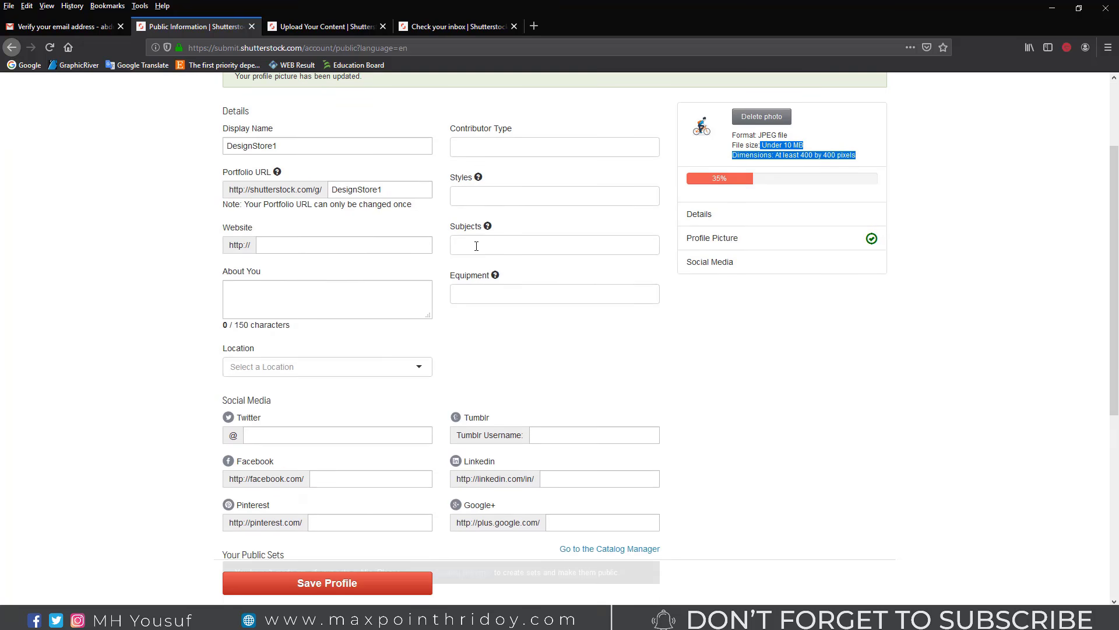
pyautogui.scroll(-2, 286, 271)
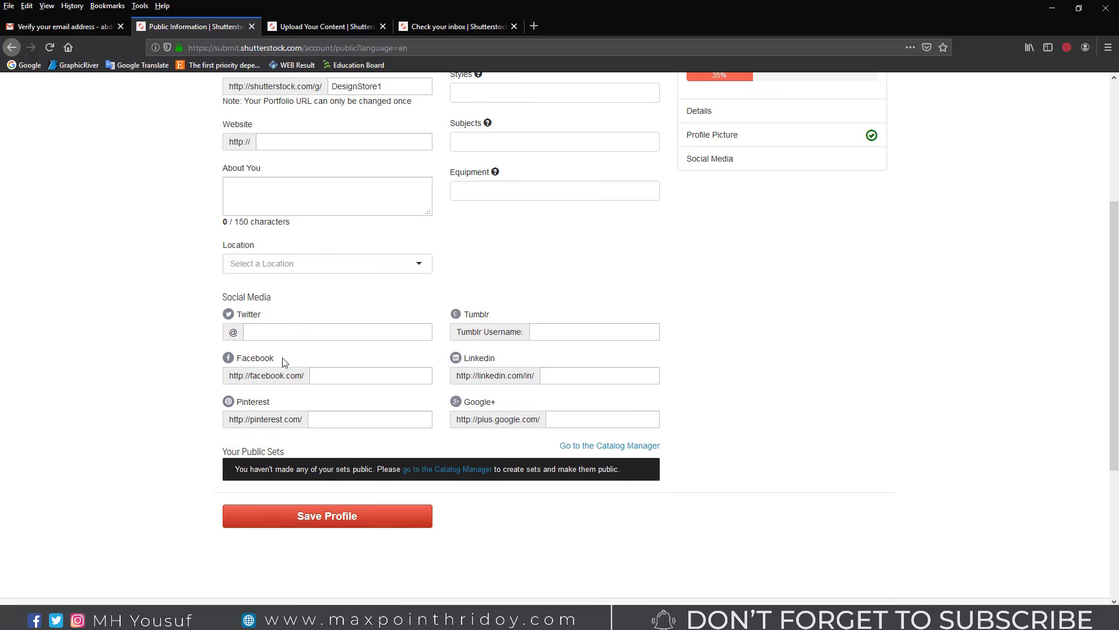
pyautogui.click(555, 315)
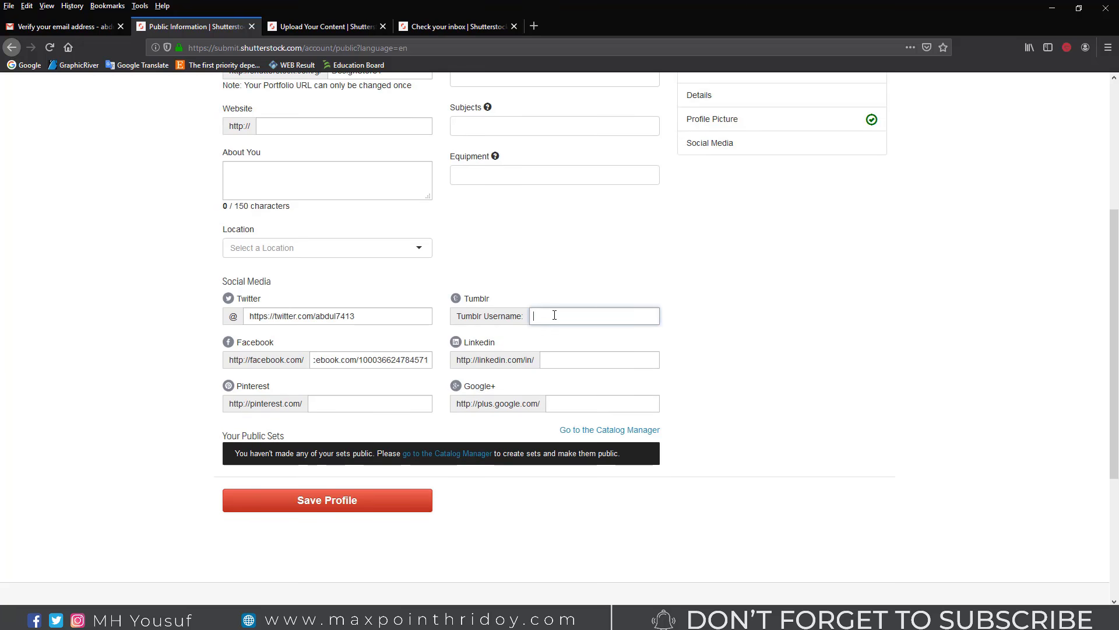
pyautogui.write('rahim')
pyautogui.click(560, 360)
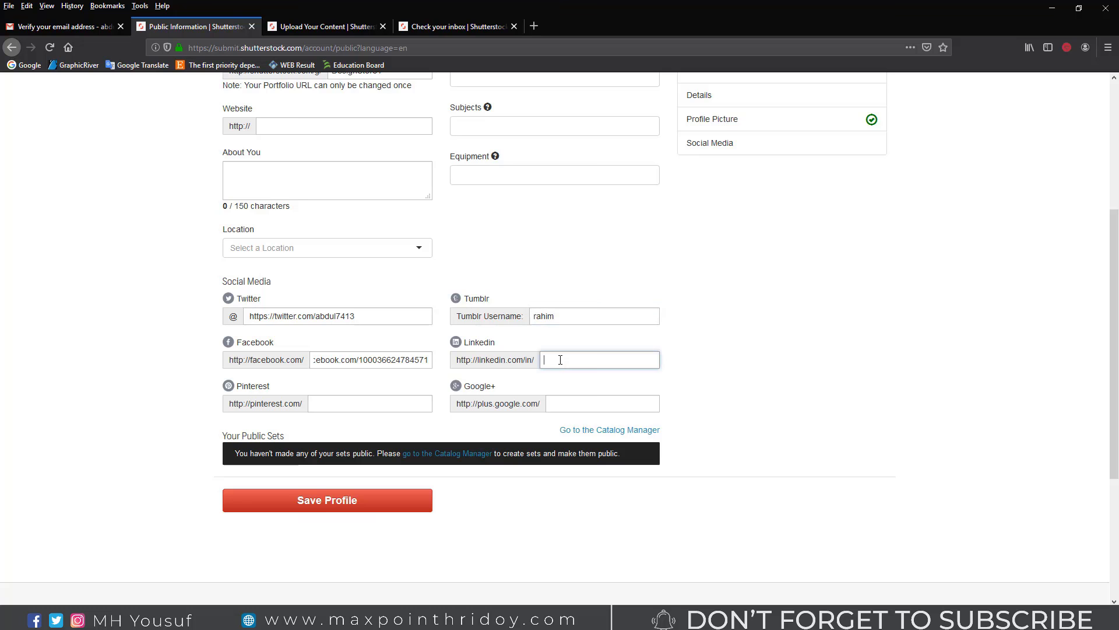
pyautogui.write('rahim')
pyautogui.click(574, 404)
pyautogui.write('rahim')
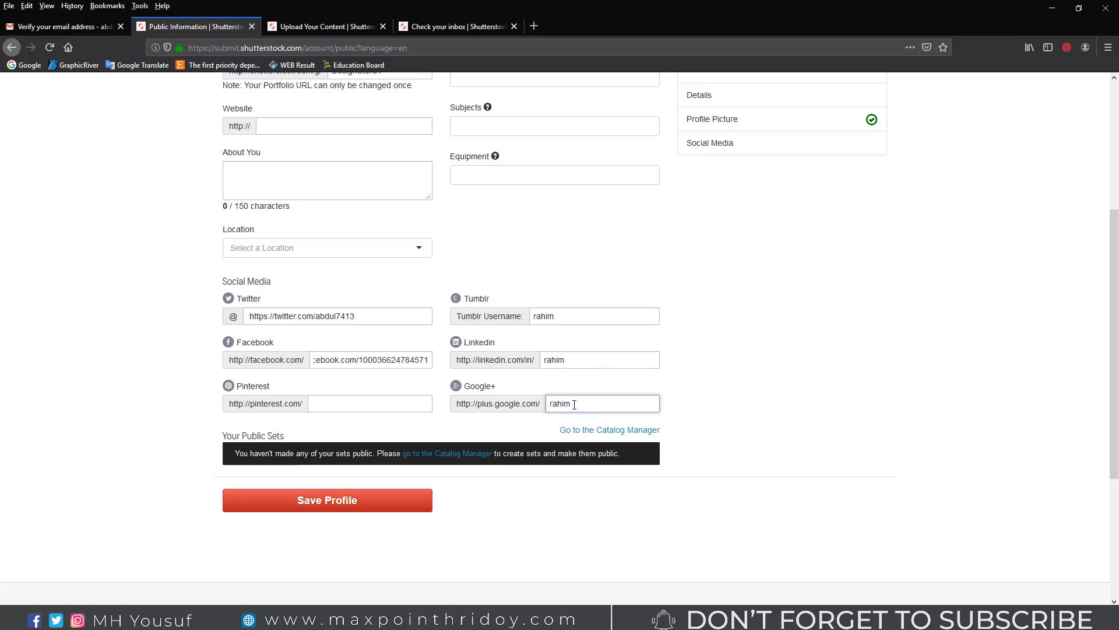
# Step: Replace the Facebook value with the username, save the profile, and start entering the website
pyautogui.moveTo(382, 360); pyautogui.dragTo(233, 360)
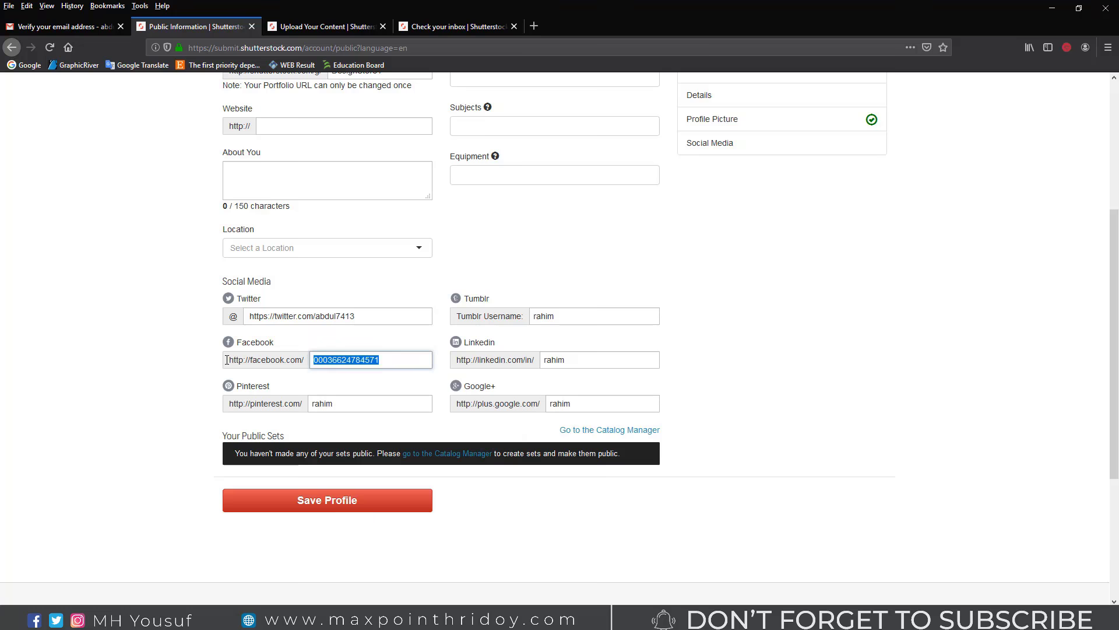
pyautogui.write('rahim')
pyautogui.click(342, 508)
pyautogui.scroll(2, 327, 350)
pyautogui.click(296, 239)
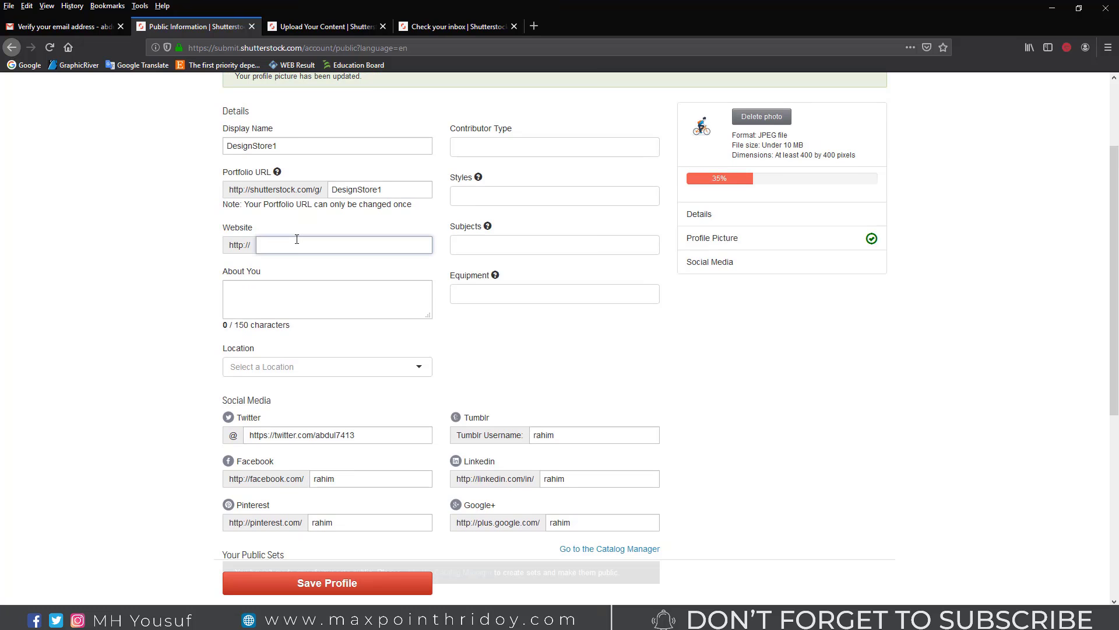
pyautogui.write('e')
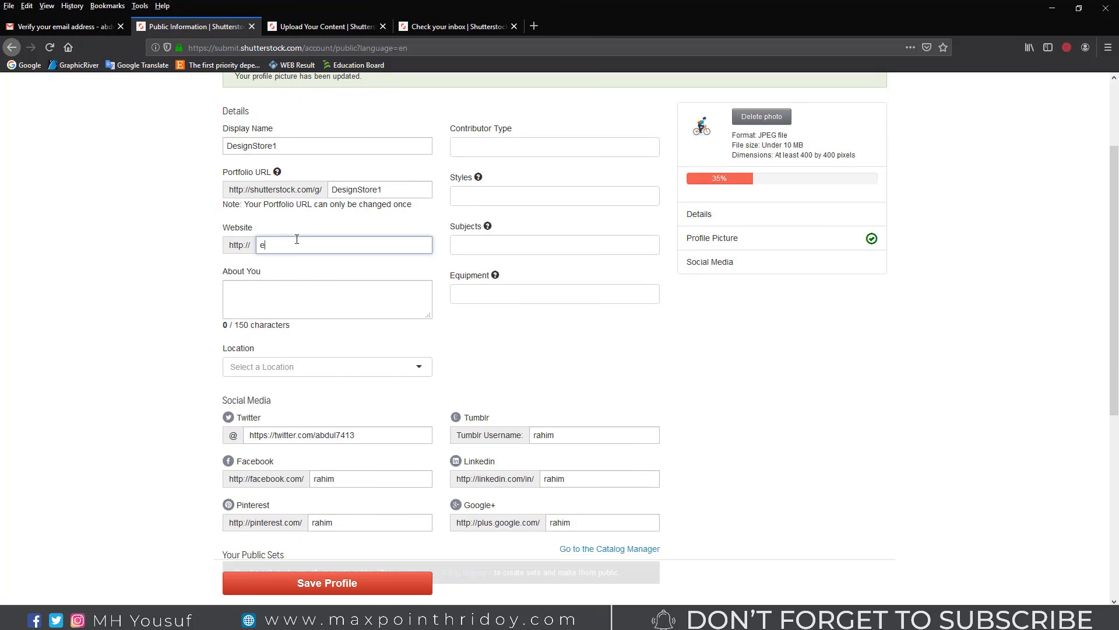